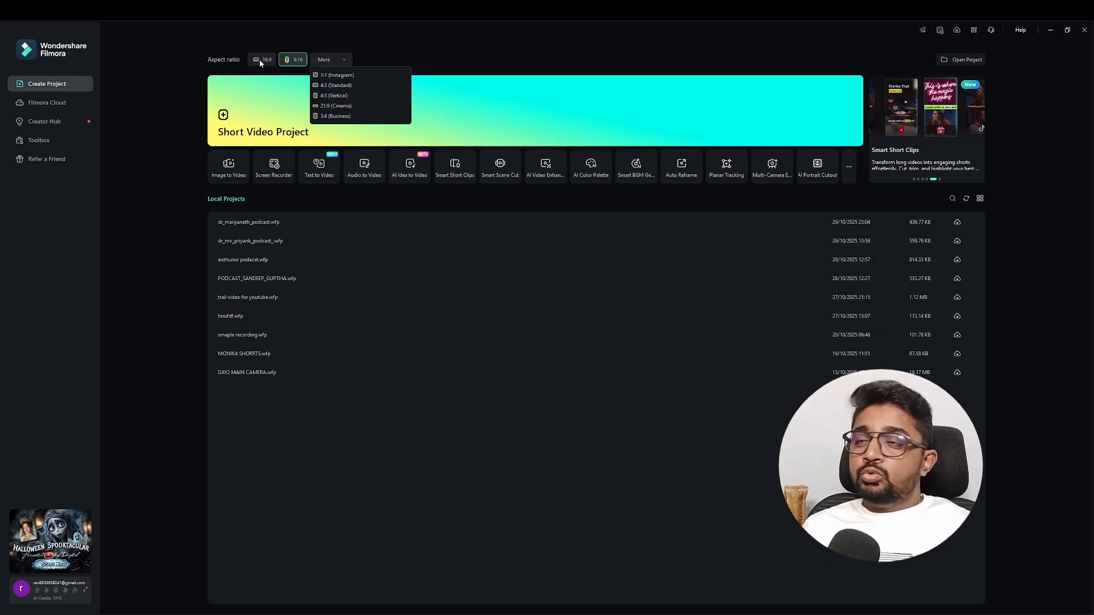
- Create a new project with the 16:9 aspect ratio and import the today_long_form_con... video into its media folder
{"action": "left_click", "coordinate": [260, 61]}
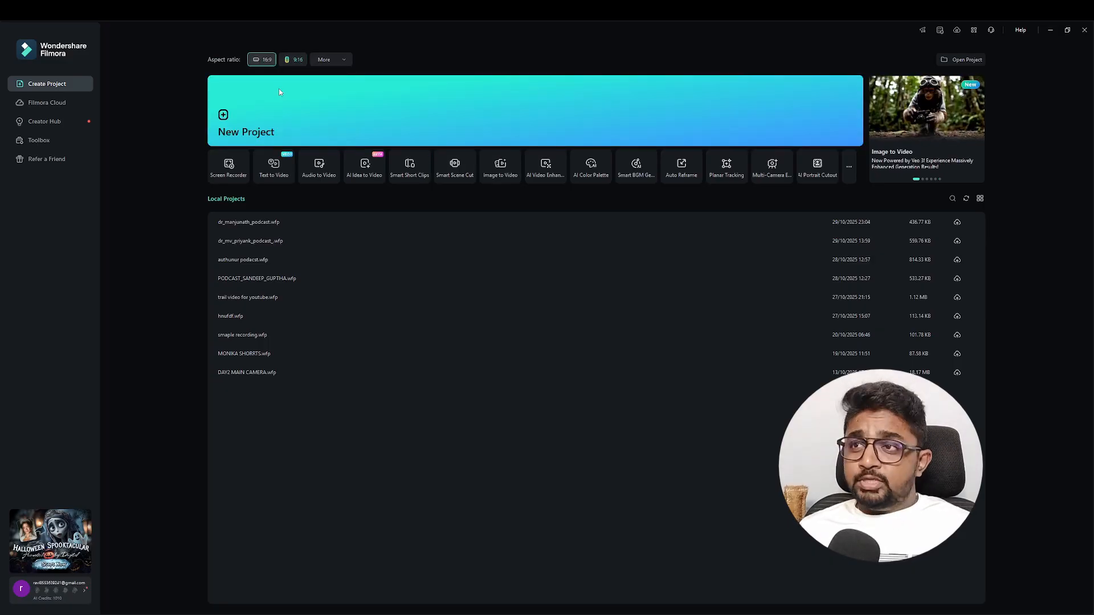
{"action": "left_click", "coordinate": [282, 101]}
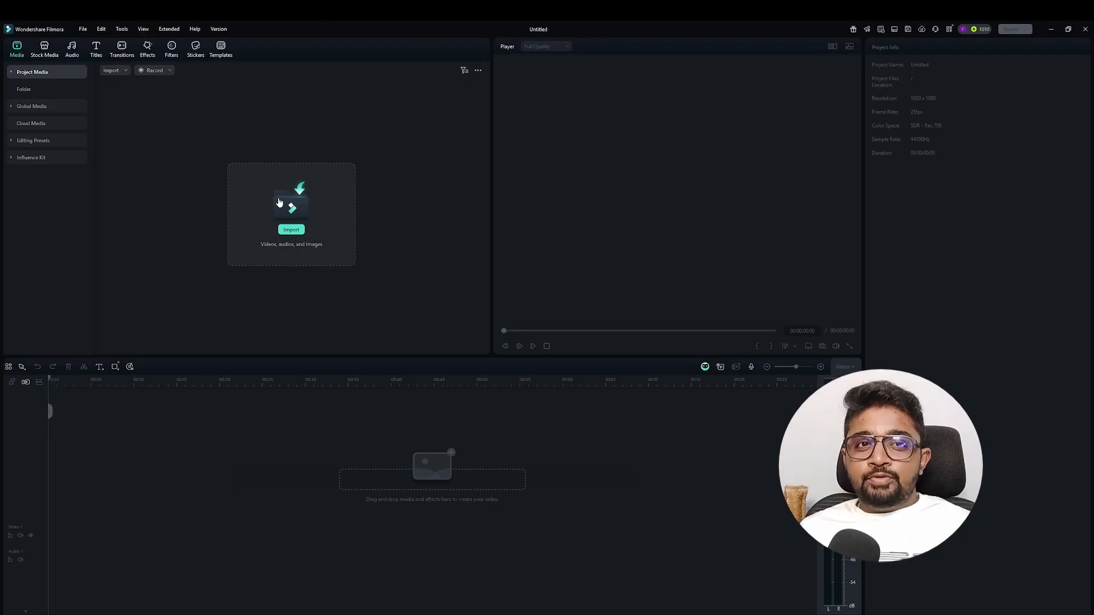
{"action": "left_click", "coordinate": [290, 231]}
{"action": "left_click", "coordinate": [197, 103]}
{"action": "left_click", "coordinate": [220, 219]}
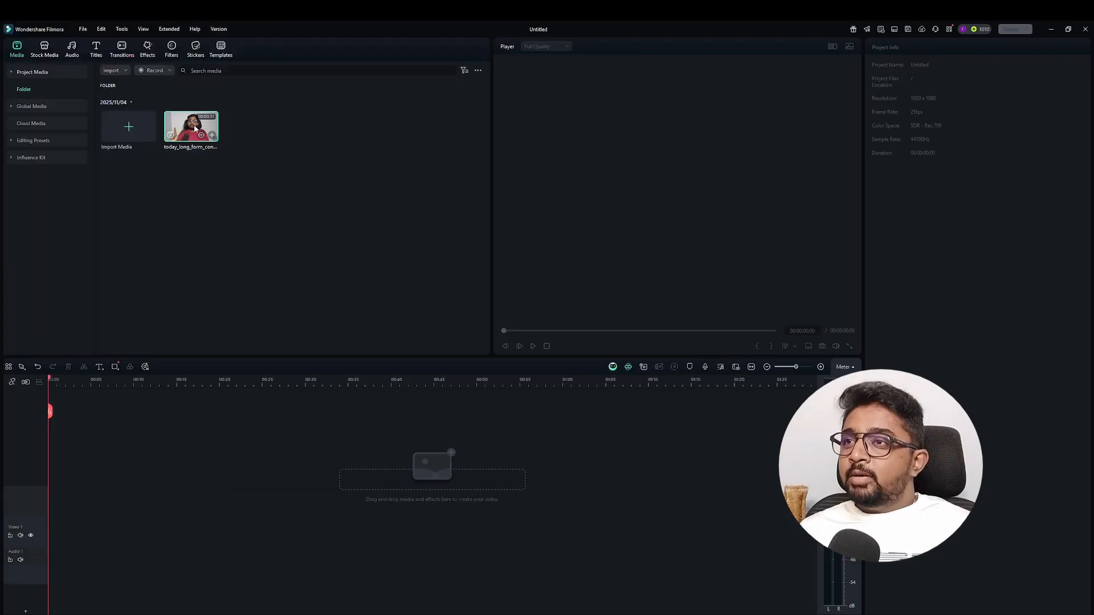
- Preview the imported clip and place it at the start of the Video 1 track, matching the project to 2560x1440 60fps
{"action": "double_click", "coordinate": [194, 129]}
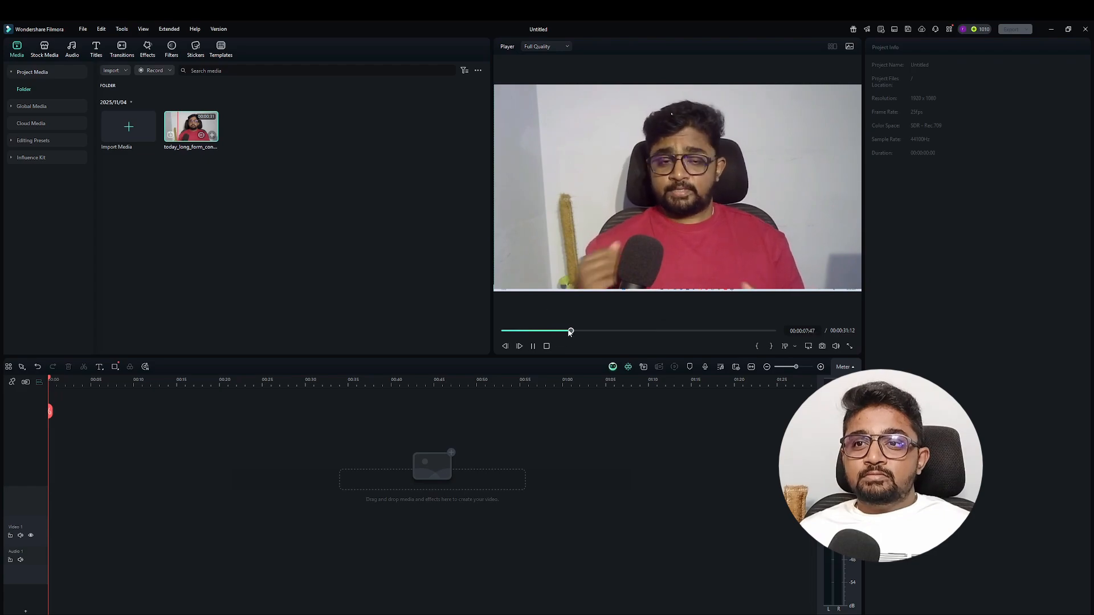
{"action": "left_click_drag", "start_coordinate": [570, 331], "coordinate": [533, 331]}
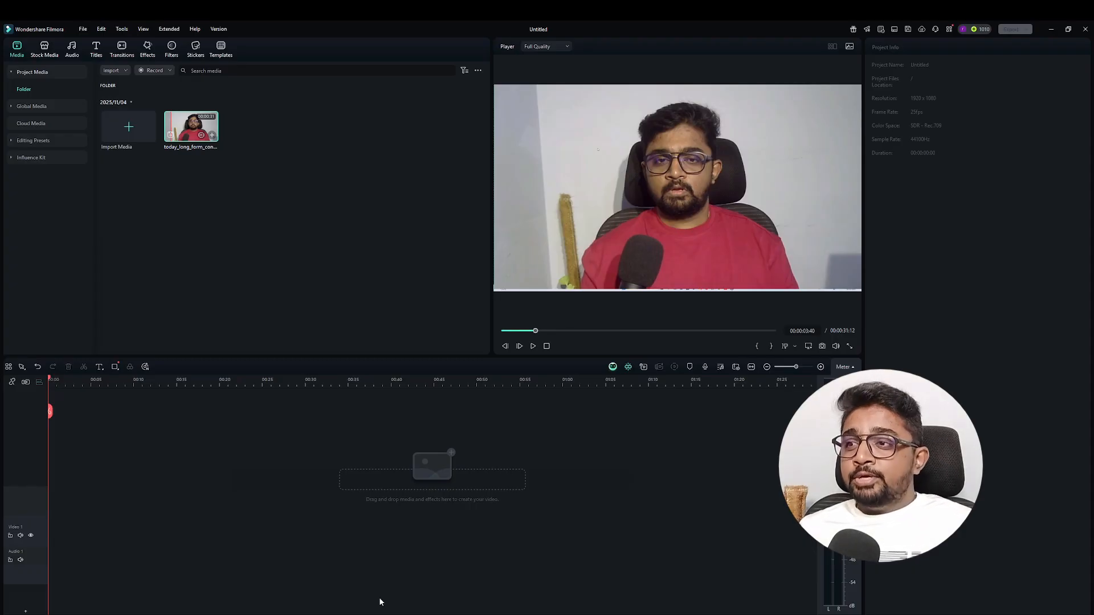
{"action": "left_click_drag", "start_coordinate": [690, 155], "coordinate": [56, 540]}
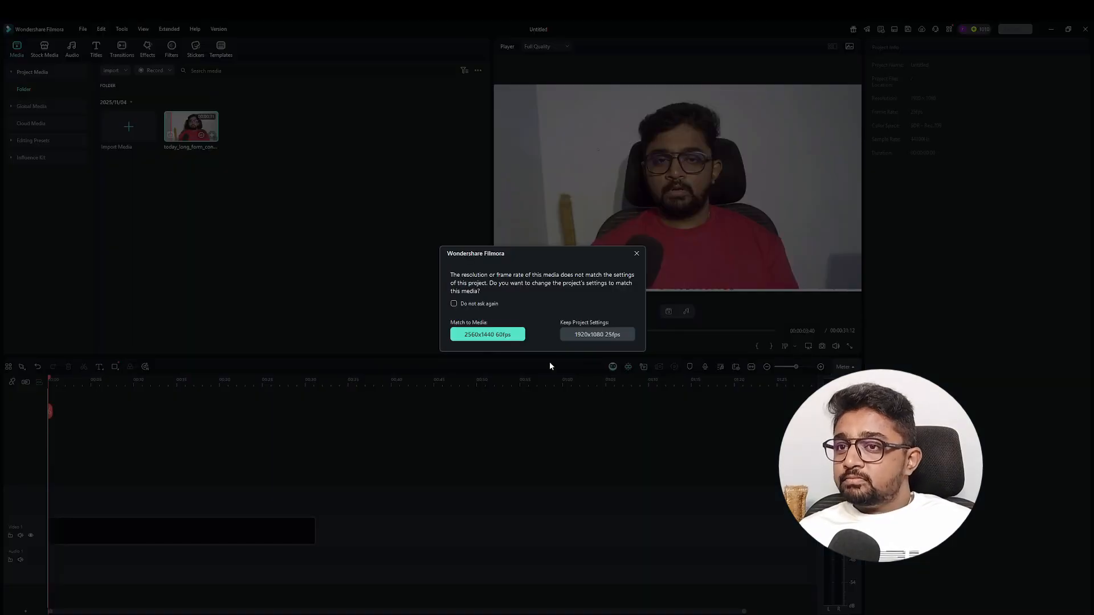
{"action": "left_click", "coordinate": [509, 336]}
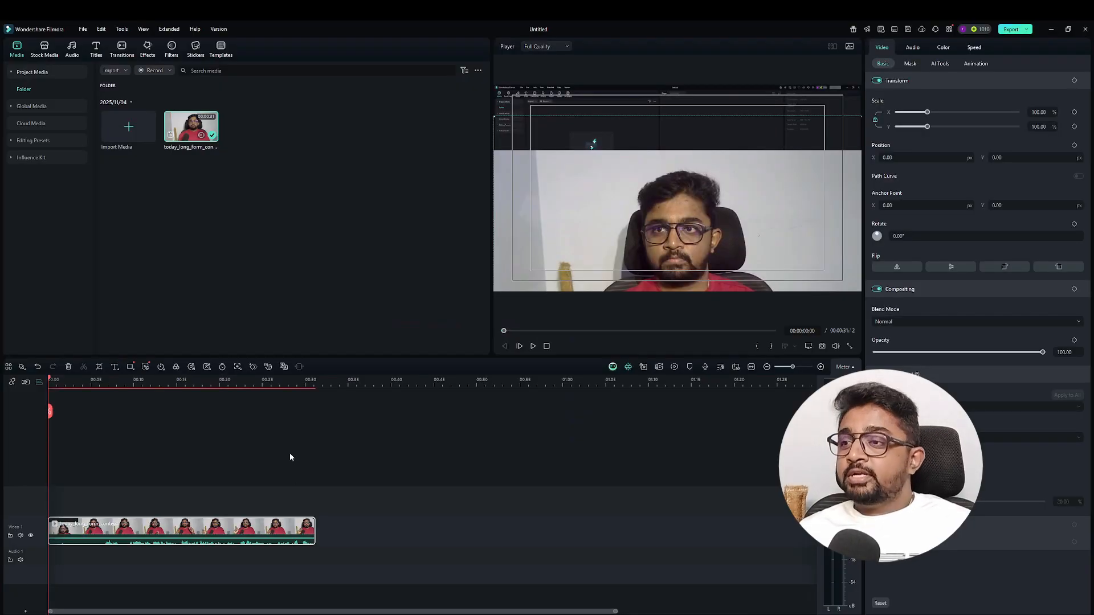
- Play the clip to 00:00:22:18, split it there and delete the part after the cut
{"action": "key", "text": "space"}
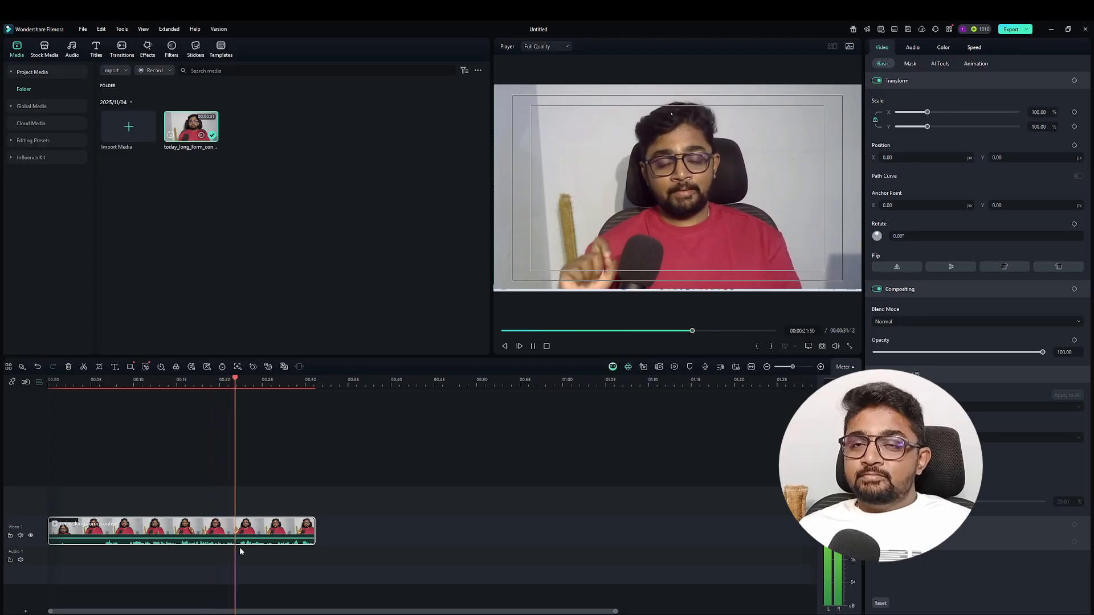
{"action": "key", "text": "space"}
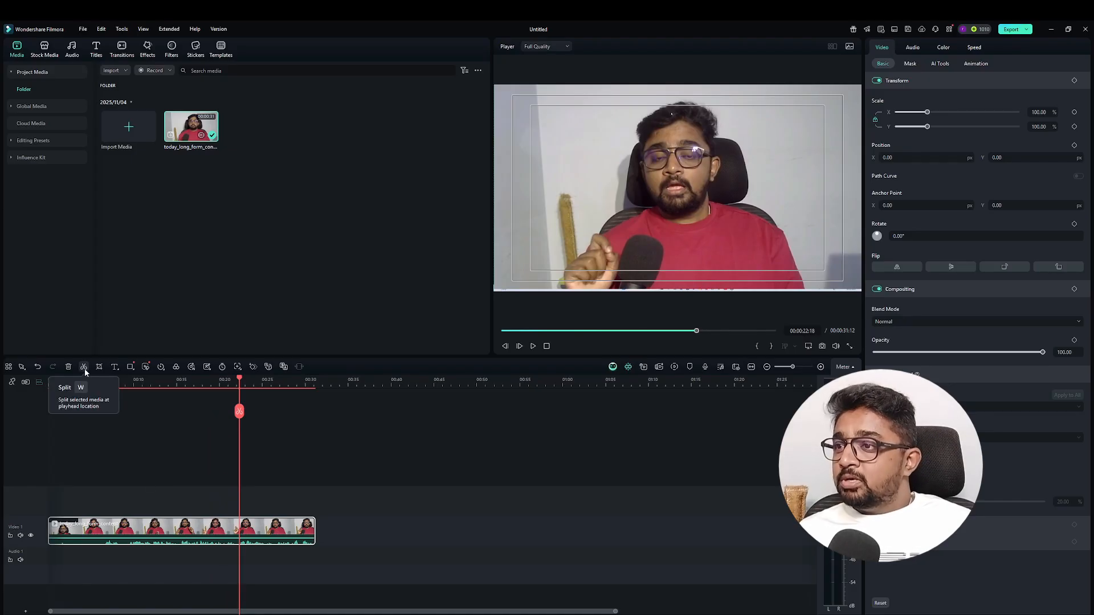
{"action": "left_click", "coordinate": [240, 411]}
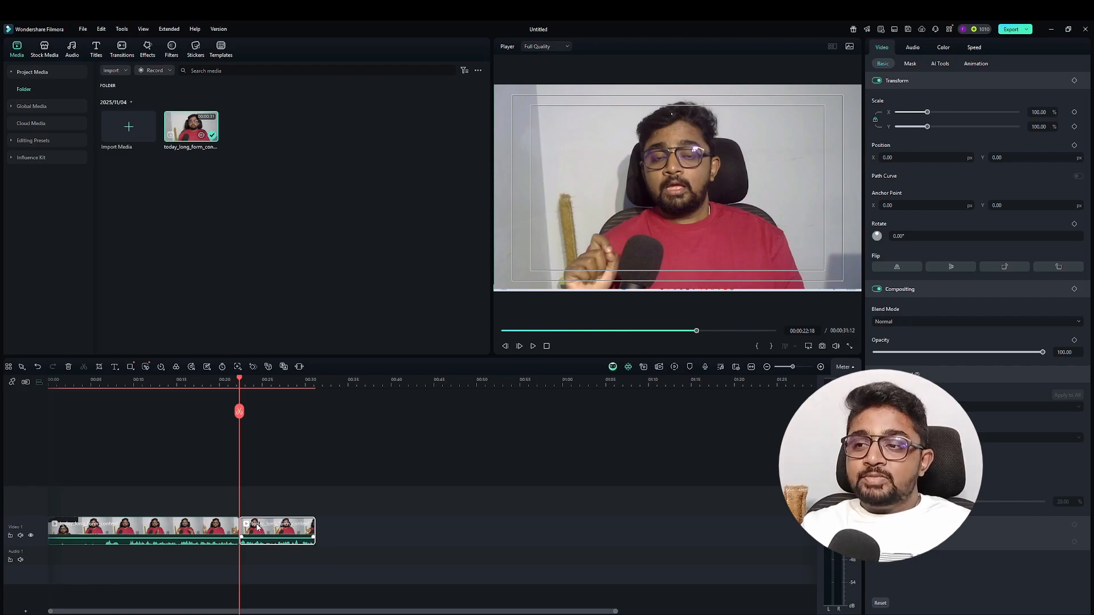
{"action": "key", "text": "Delete"}
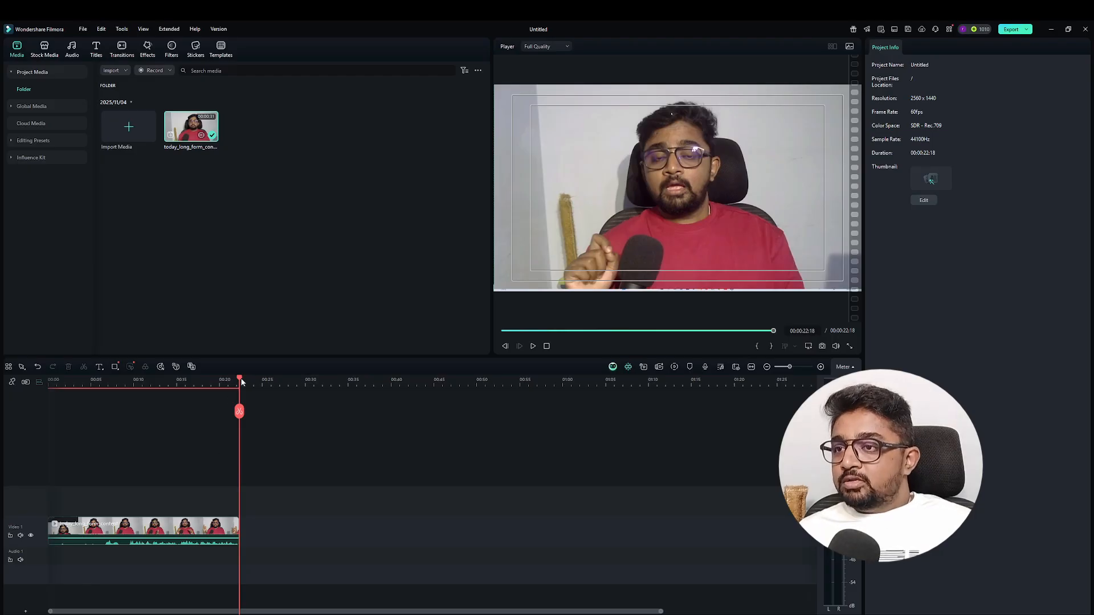
- Split the clip at 00:00:06:25, delete the opening part and close the gap it leaves on the track
{"action": "left_click_drag", "start_coordinate": [240, 382], "coordinate": [103, 402]}
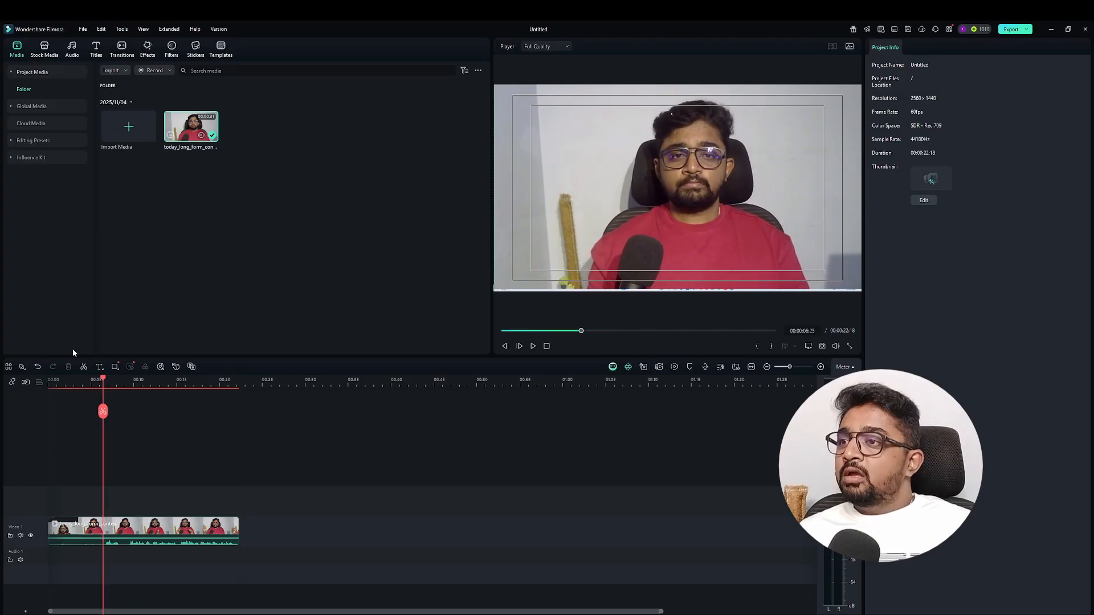
{"action": "left_click", "coordinate": [81, 367]}
{"action": "left_click", "coordinate": [78, 541]}
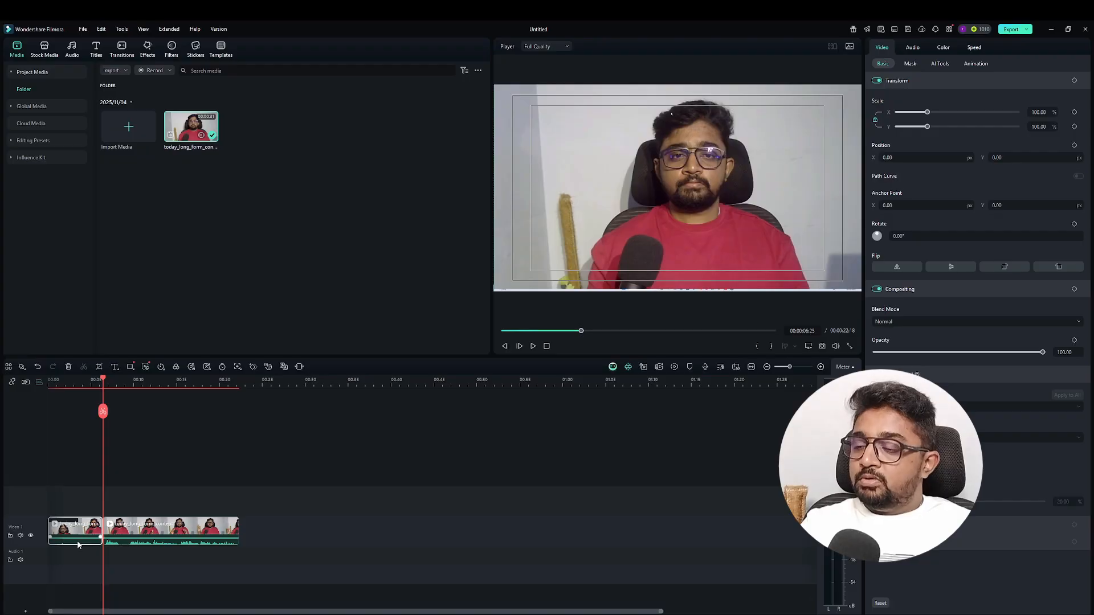
{"action": "key", "text": "Delete"}
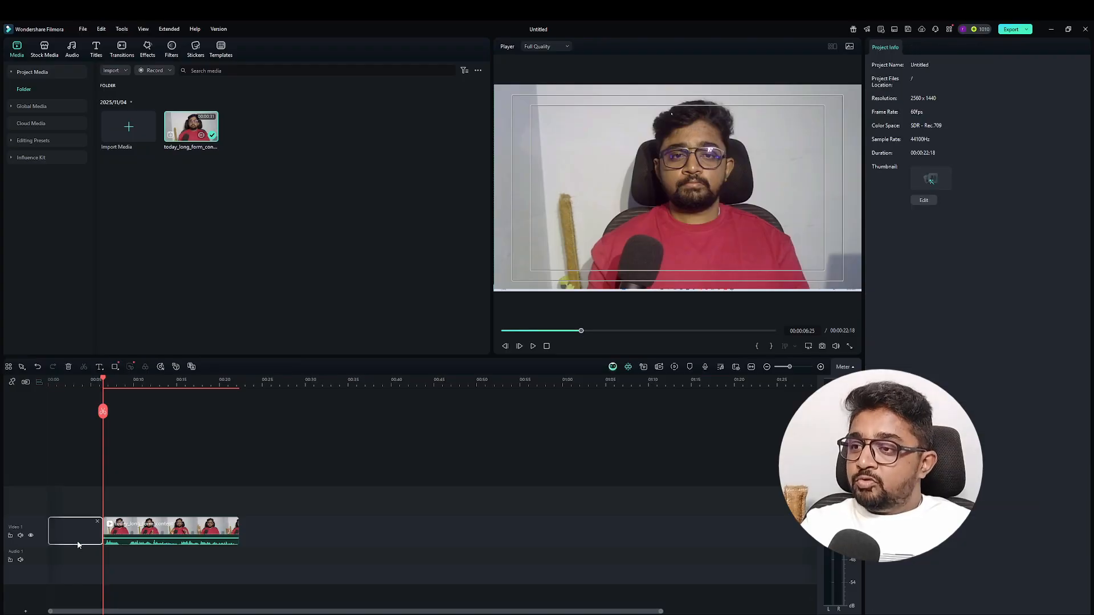
{"action": "key", "text": "Delete"}
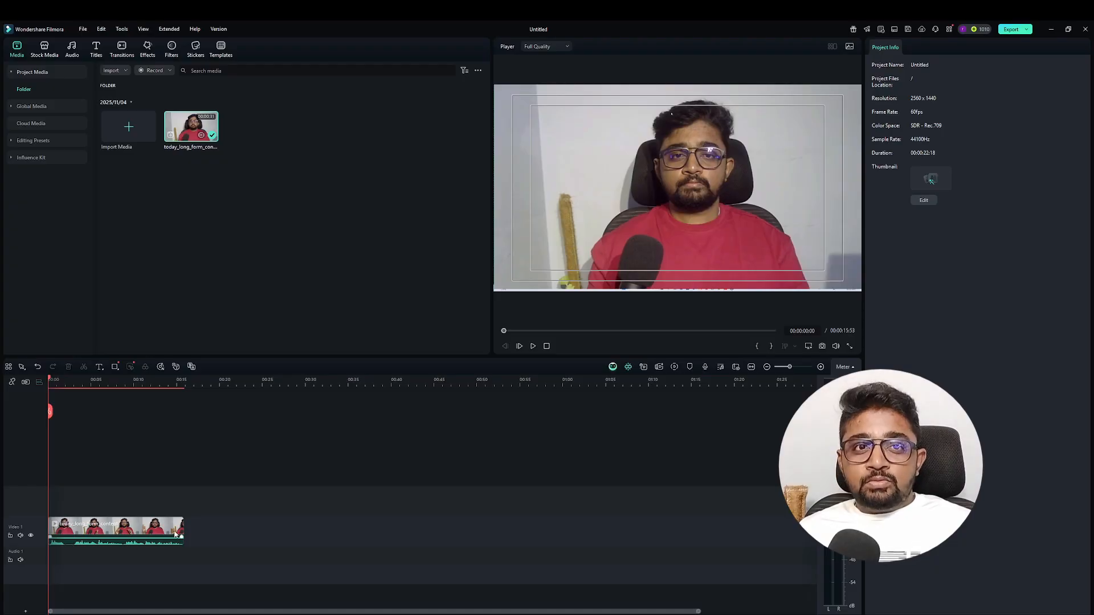
- Cut another opening part off the clip at 00:00:02:49, close the gap and play back the trimmed video
{"action": "mouse_move", "coordinate": [183, 526]}
{"action": "left_mouse_down"}
{"action": "mouse_move", "coordinate": [261, 527]}
{"action": "mouse_move", "coordinate": [182, 532]}
{"action": "left_mouse_up"}
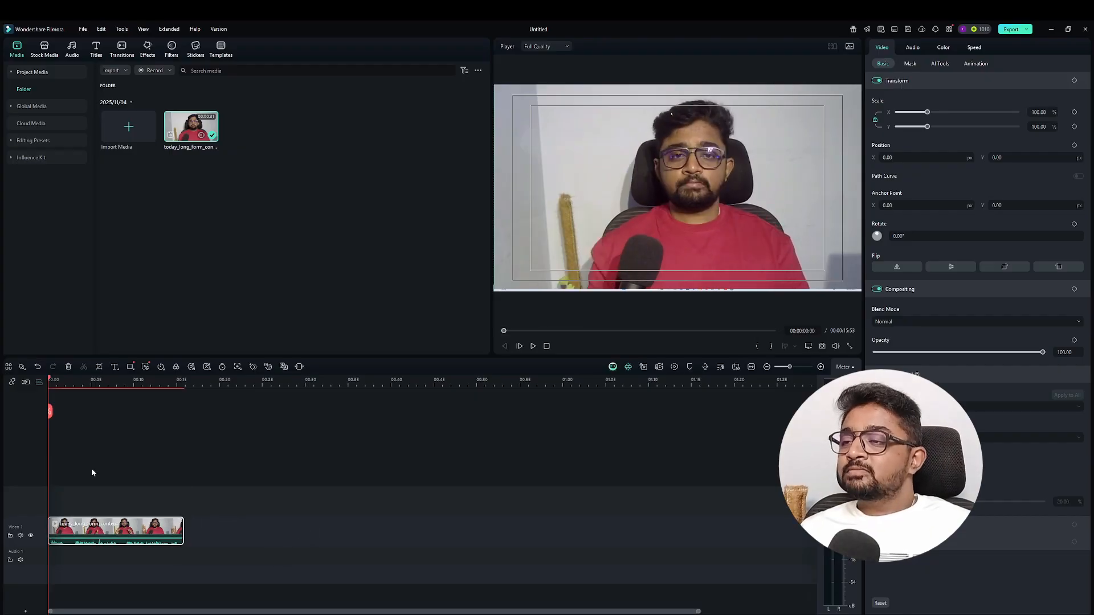
{"action": "key", "text": "space"}
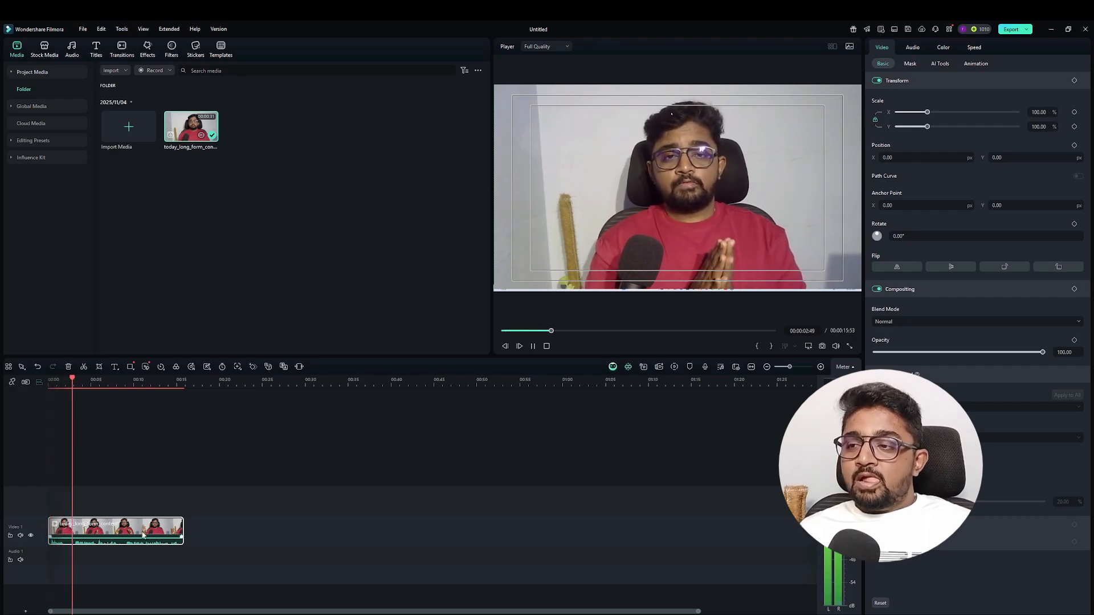
{"action": "key", "text": "space"}
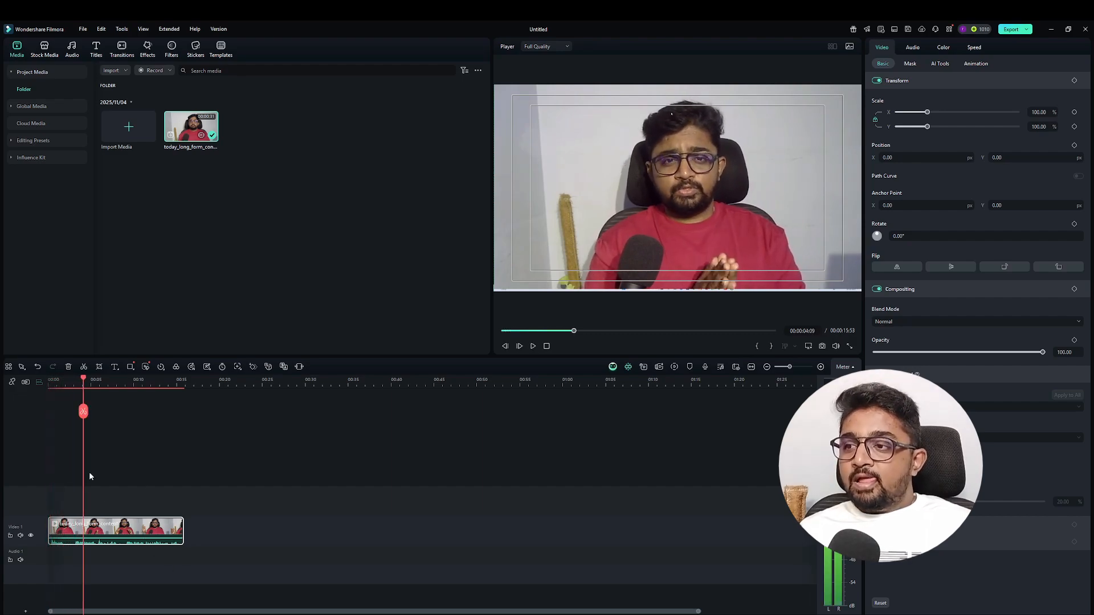
{"action": "left_click", "coordinate": [67, 380]}
{"action": "left_click_drag", "start_coordinate": [66, 381], "coordinate": [72, 380]}
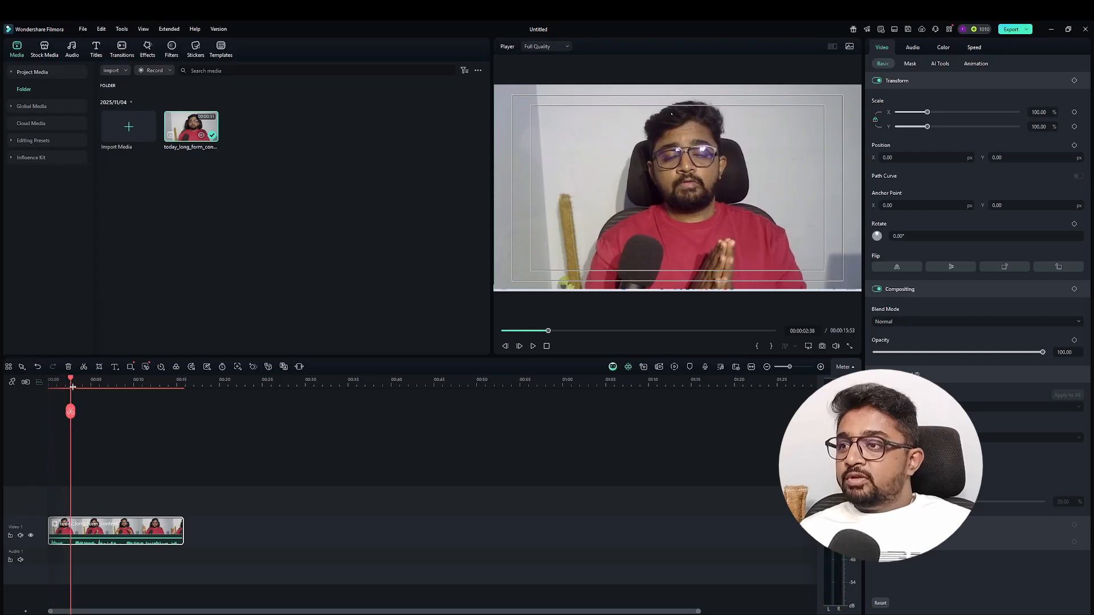
{"action": "key", "text": "ctrl+b"}
{"action": "left_click", "coordinate": [64, 538]}
{"action": "key", "text": "Delete"}
{"action": "left_click", "coordinate": [64, 537]}
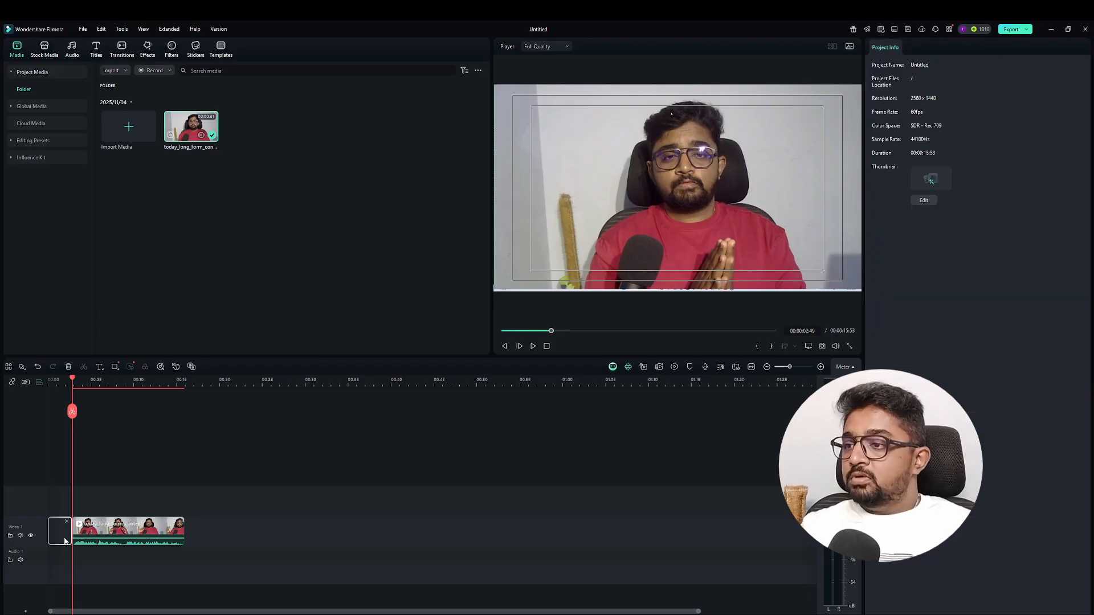
{"action": "key", "text": "Delete"}
{"action": "key", "text": "space"}
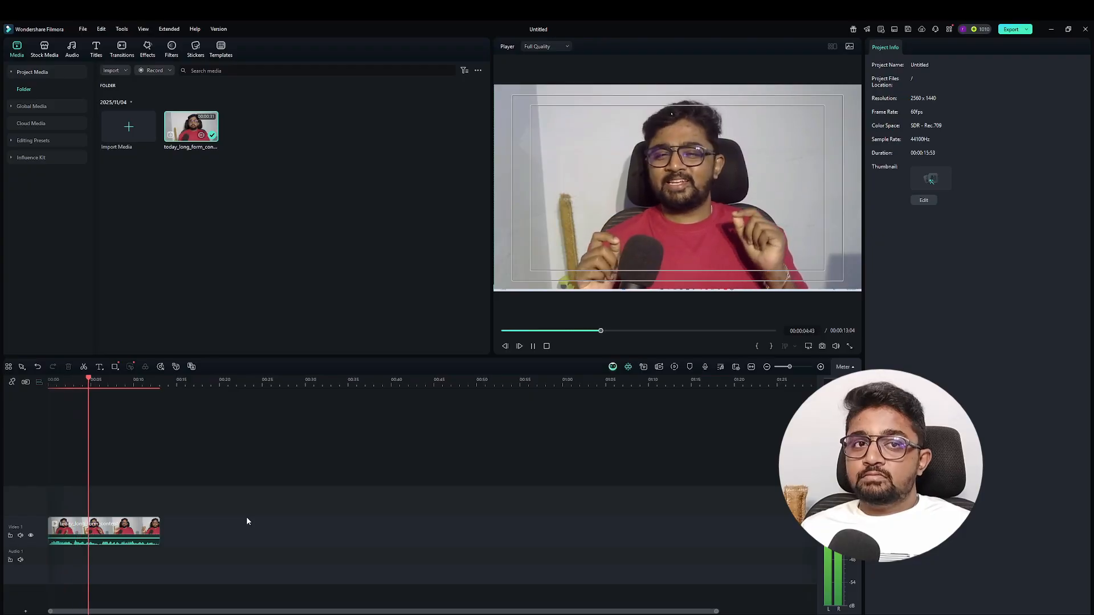
{"action": "key", "text": "space"}
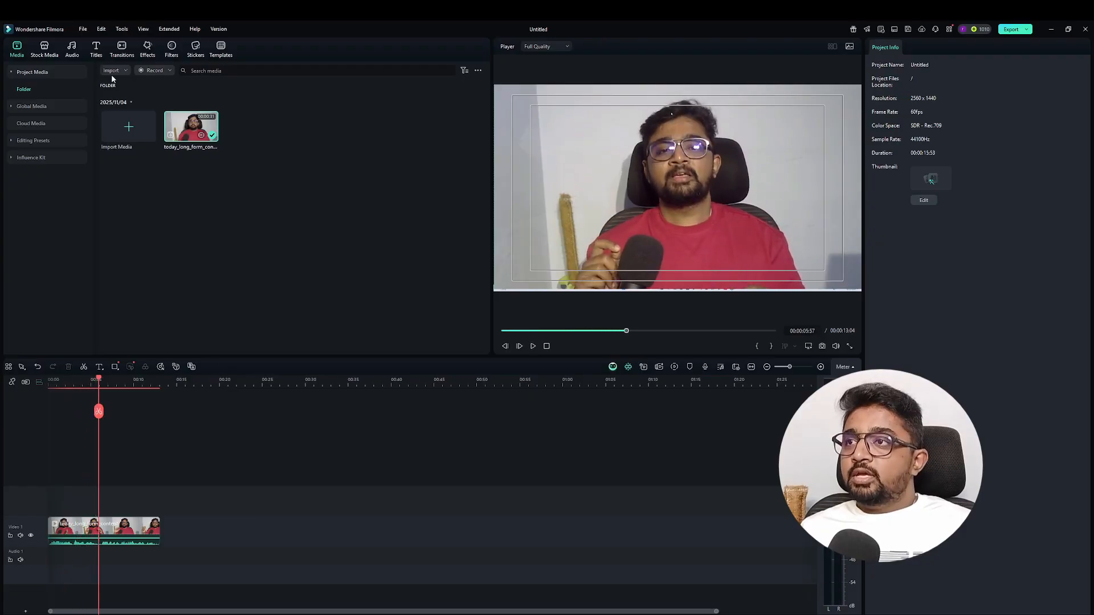
- Add the Big Title Pack Title 01 title above the video at about one second and play it to check it
{"action": "left_click", "coordinate": [96, 48]}
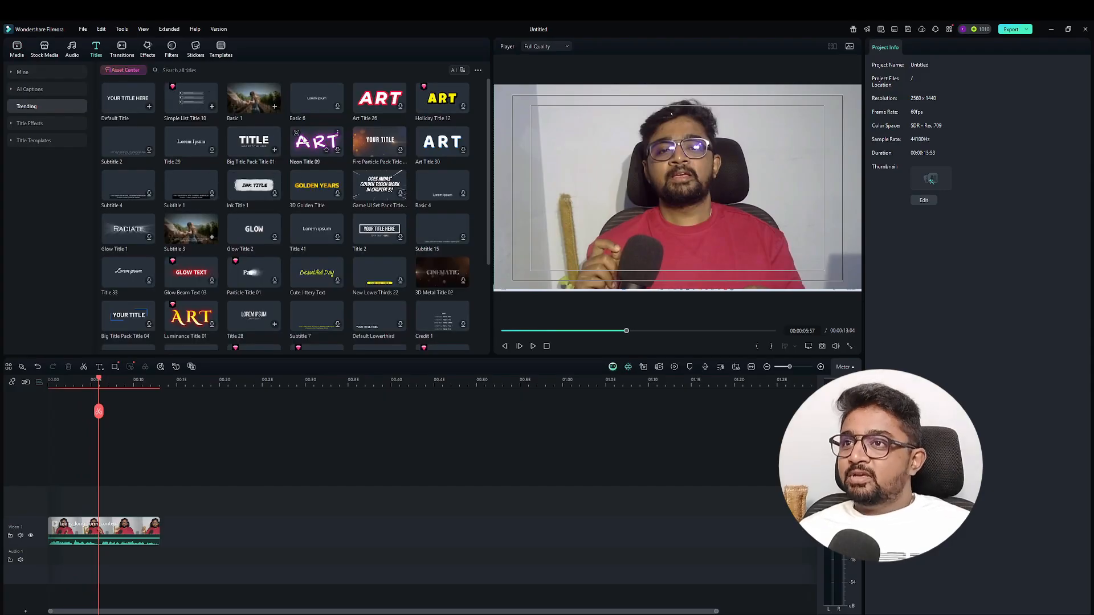
{"action": "left_click_drag", "start_coordinate": [245, 146], "coordinate": [58, 496]}
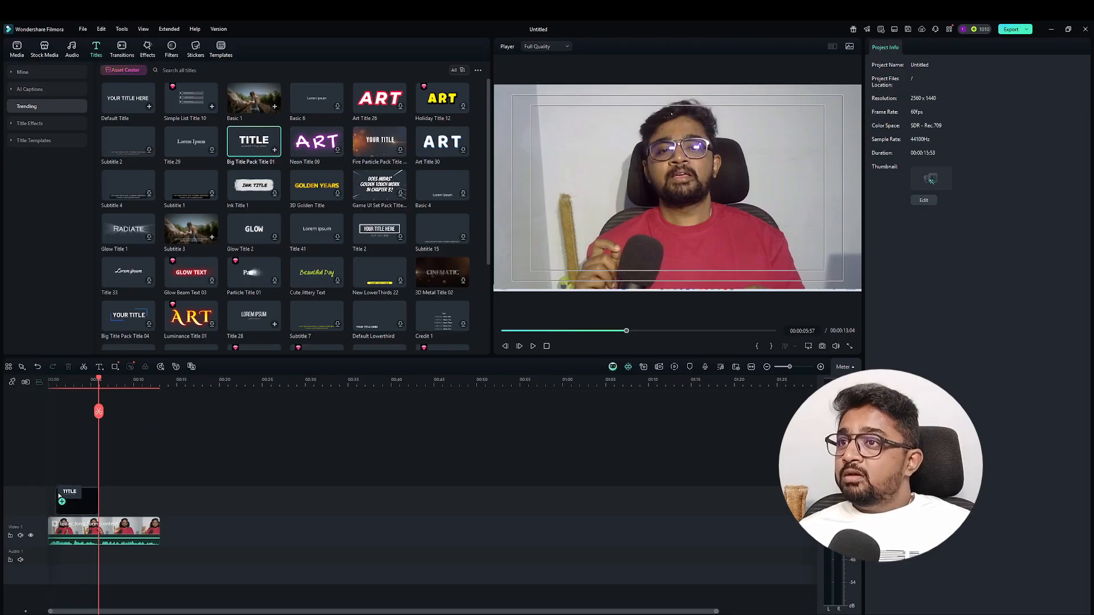
{"action": "left_click", "coordinate": [56, 379]}
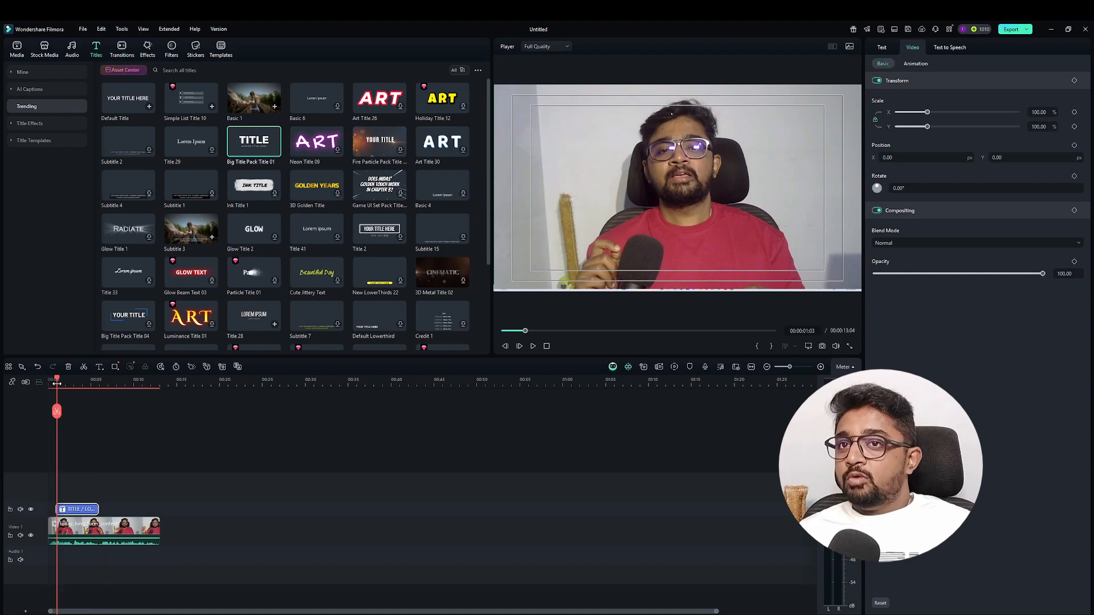
{"action": "key", "text": "space"}
{"action": "key", "text": "space"}
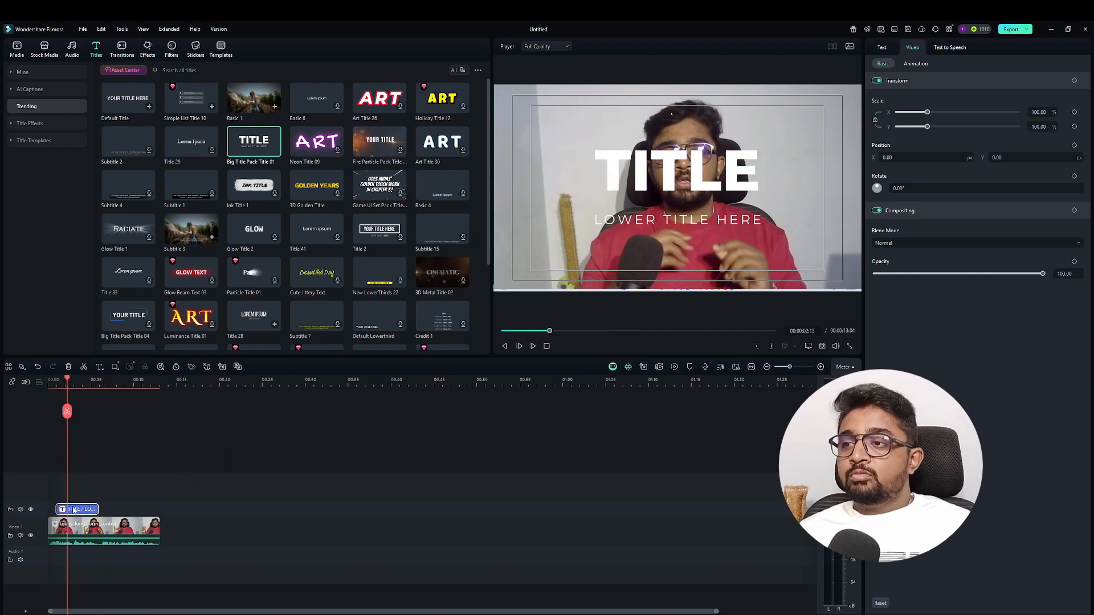
- Replace the main title text in Layer 02 with "video editing"
{"action": "left_click", "coordinate": [882, 47]}
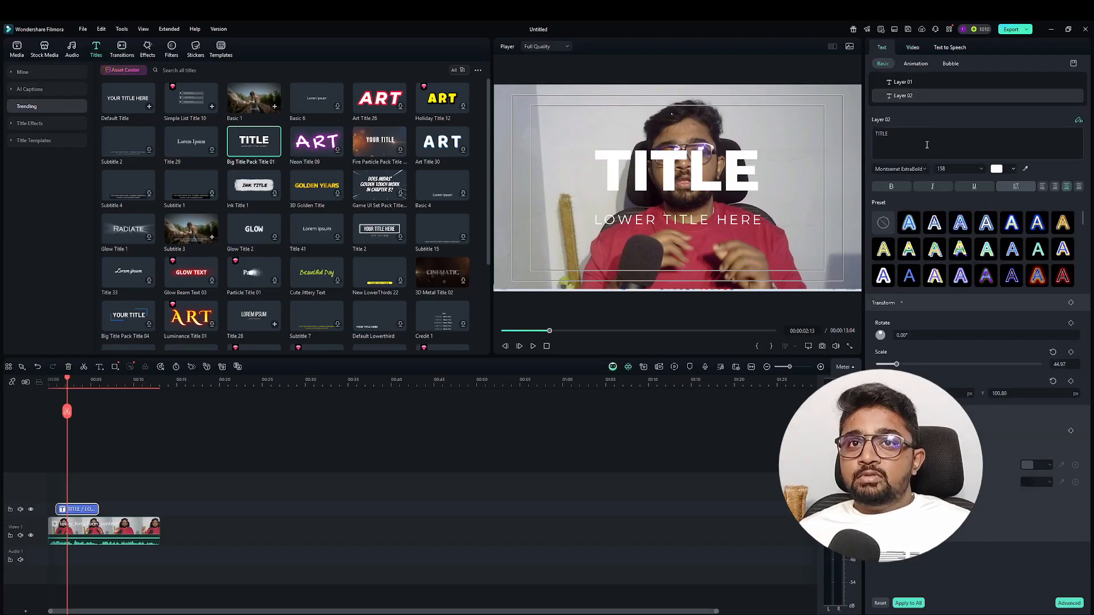
{"action": "left_click", "coordinate": [899, 135]}
{"action": "key", "text": "ctrl+a"}
{"action": "key", "text": "BackSpace"}
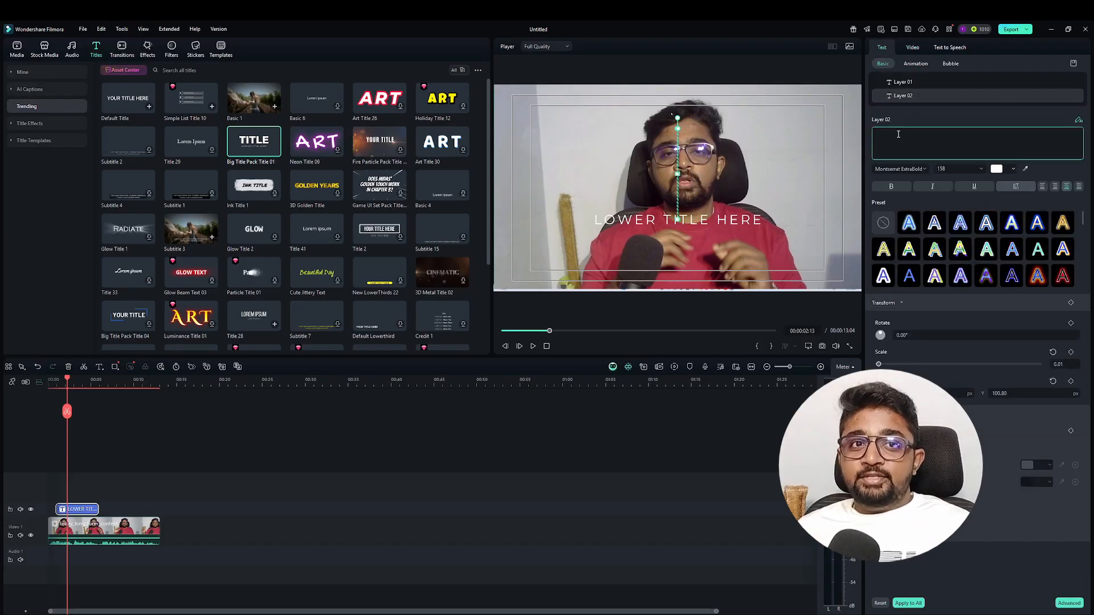
{"action": "type", "text": "video editing"}
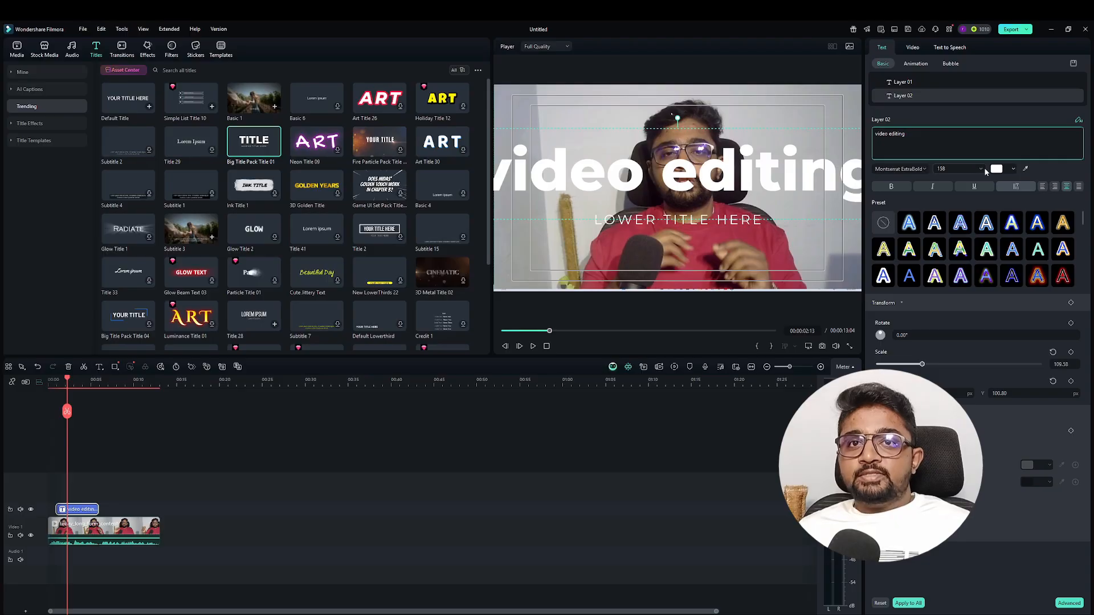
- Make the "video editing" title black at font size 37 and place it in the upper-left corner of the video frame
{"action": "left_click", "coordinate": [981, 169]}
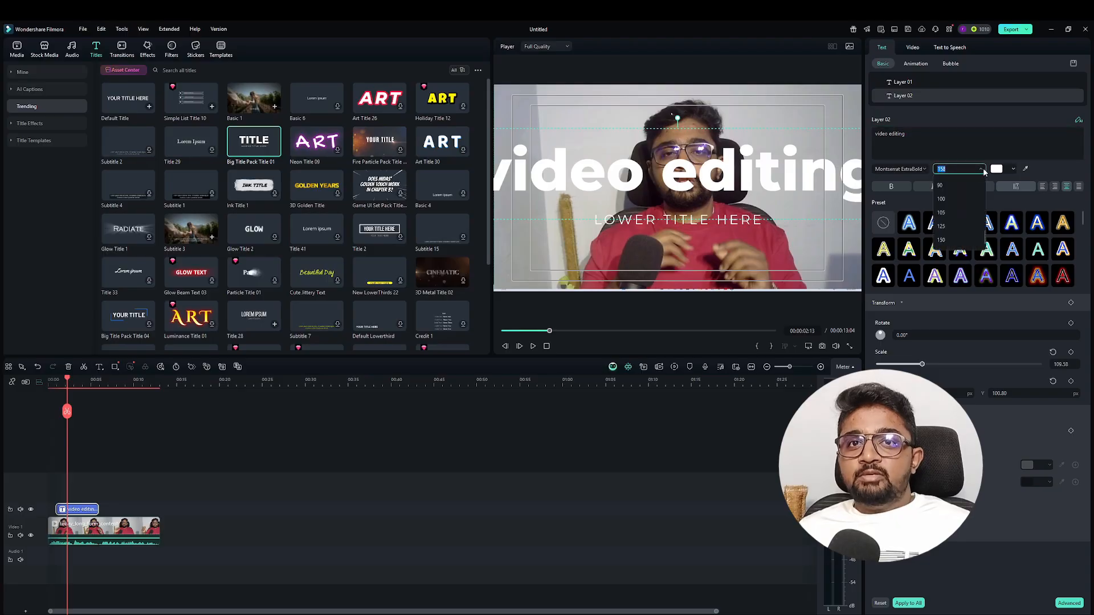
{"action": "left_click", "coordinate": [941, 186]}
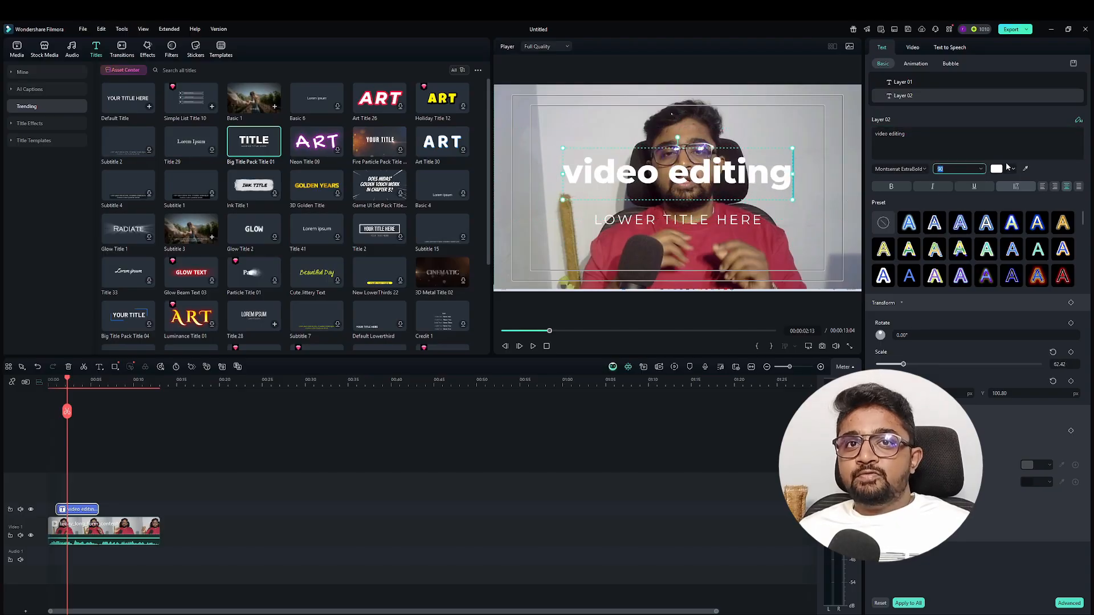
{"action": "left_click", "coordinate": [1001, 169]}
{"action": "left_click", "coordinate": [997, 216]}
{"action": "left_click", "coordinate": [1003, 169]}
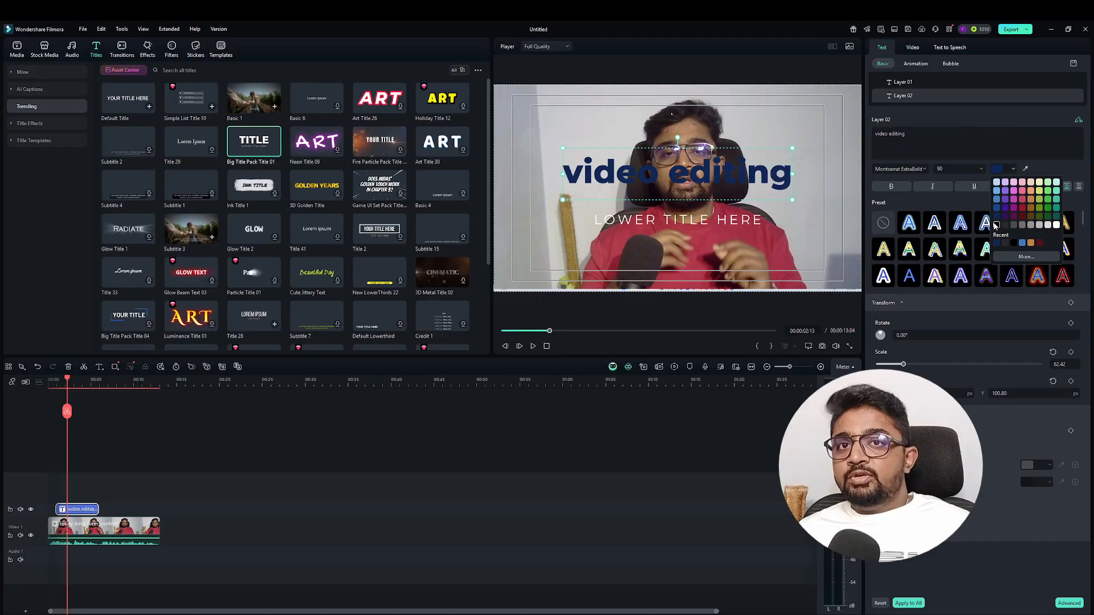
{"action": "left_click", "coordinate": [996, 226]}
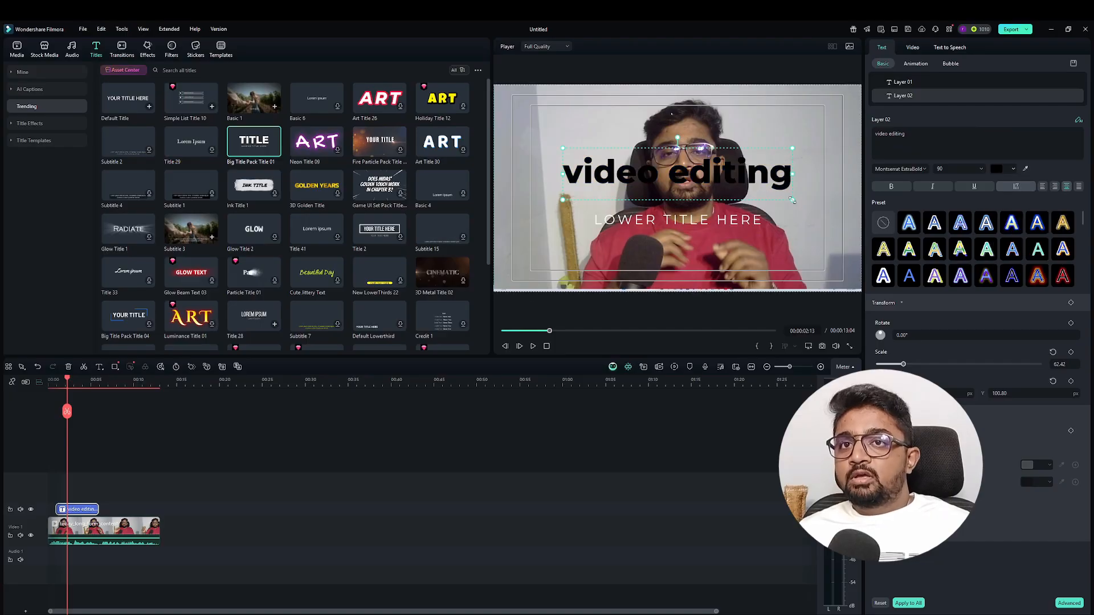
{"action": "left_click_drag", "start_coordinate": [793, 201], "coordinate": [587, 117]}
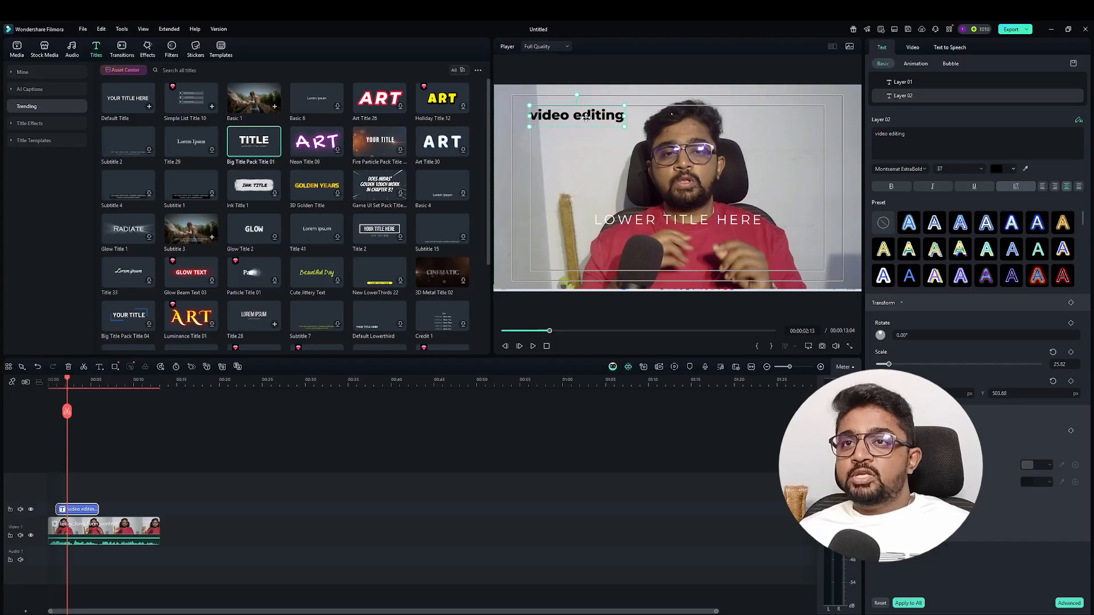
- Replace the lower title text in Layer 01 with "by" followed by the presenter's first name
{"action": "left_click", "coordinate": [668, 219]}
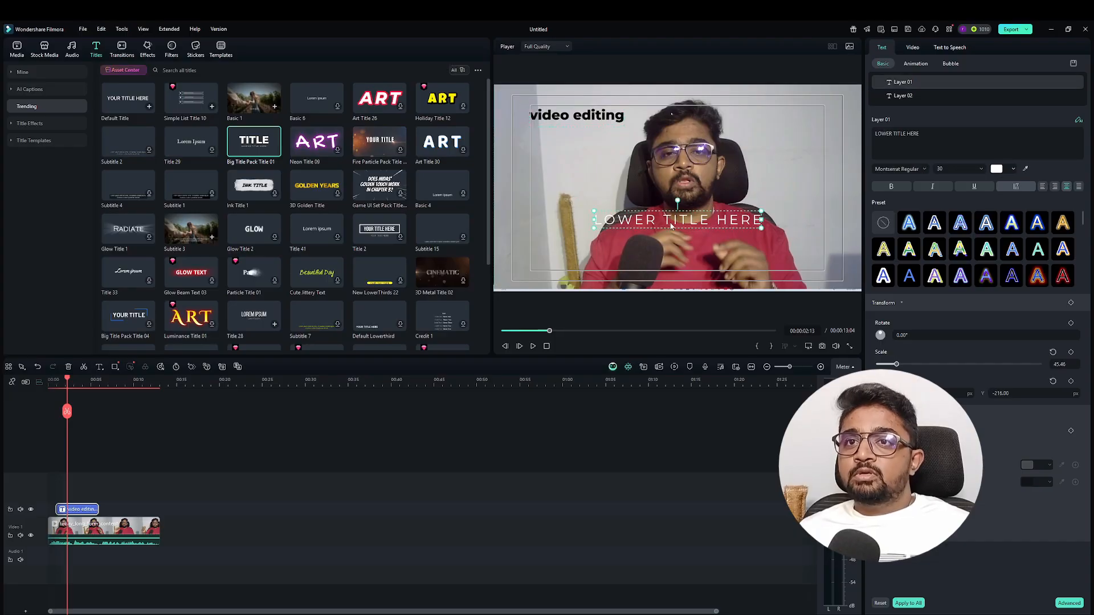
{"action": "double_click", "coordinate": [668, 219]}
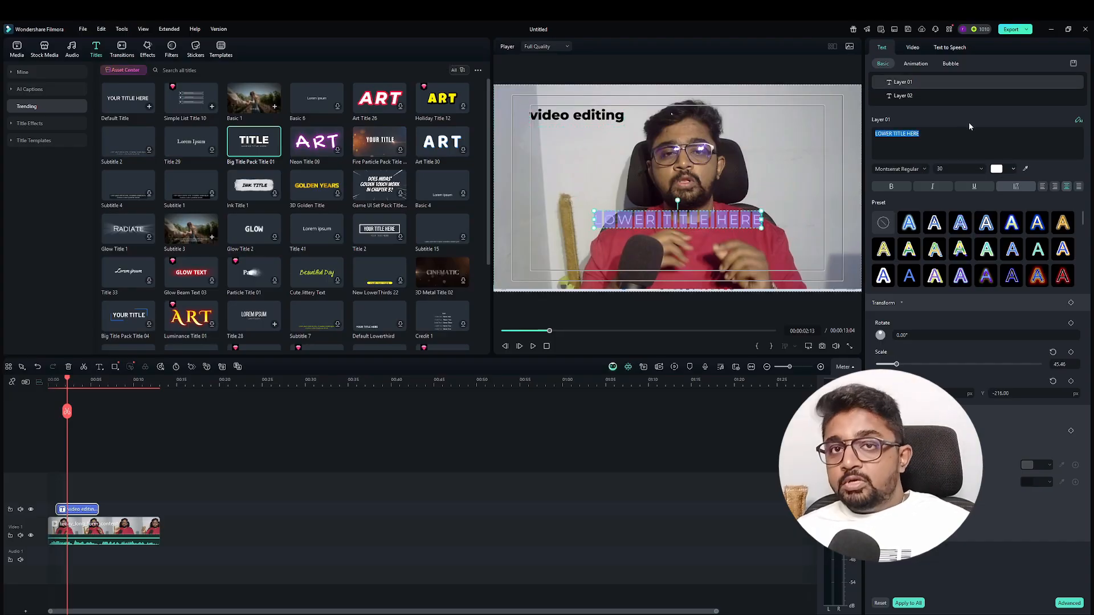
{"action": "type", "text": "b"}
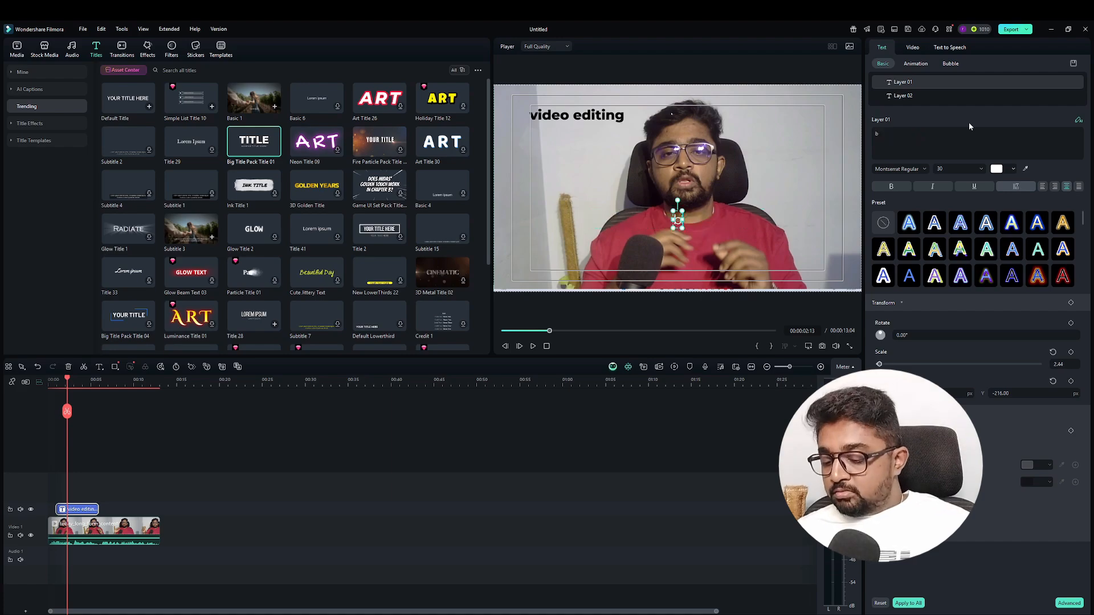
{"action": "type", "text": "y ravi"}
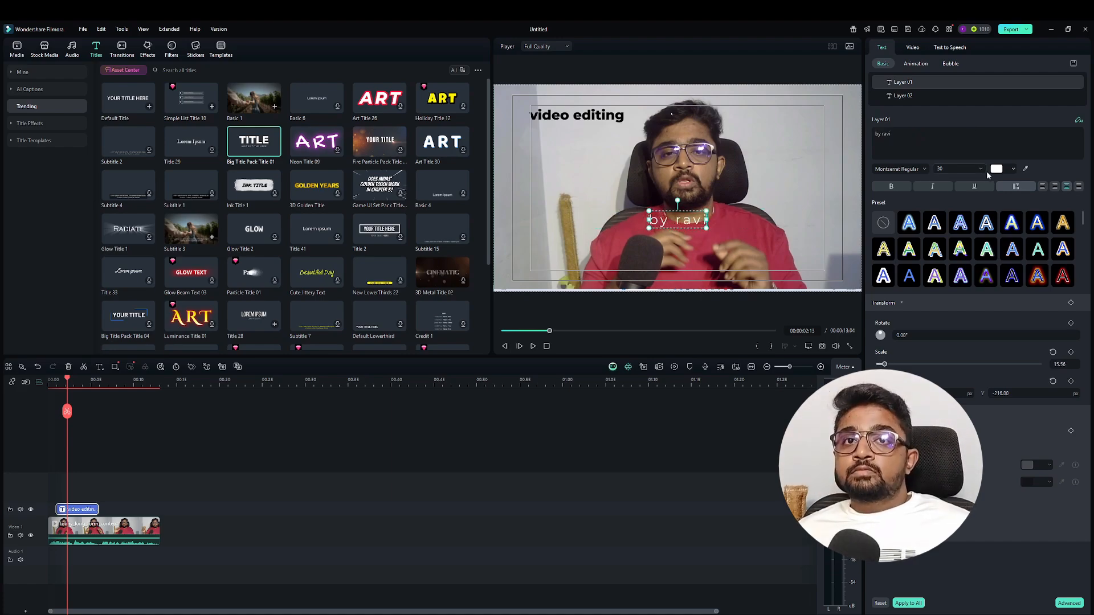
- Make the lower title text black and bold and place it directly under "video editing", aligned to its left edge
{"action": "left_click", "coordinate": [1015, 169]}
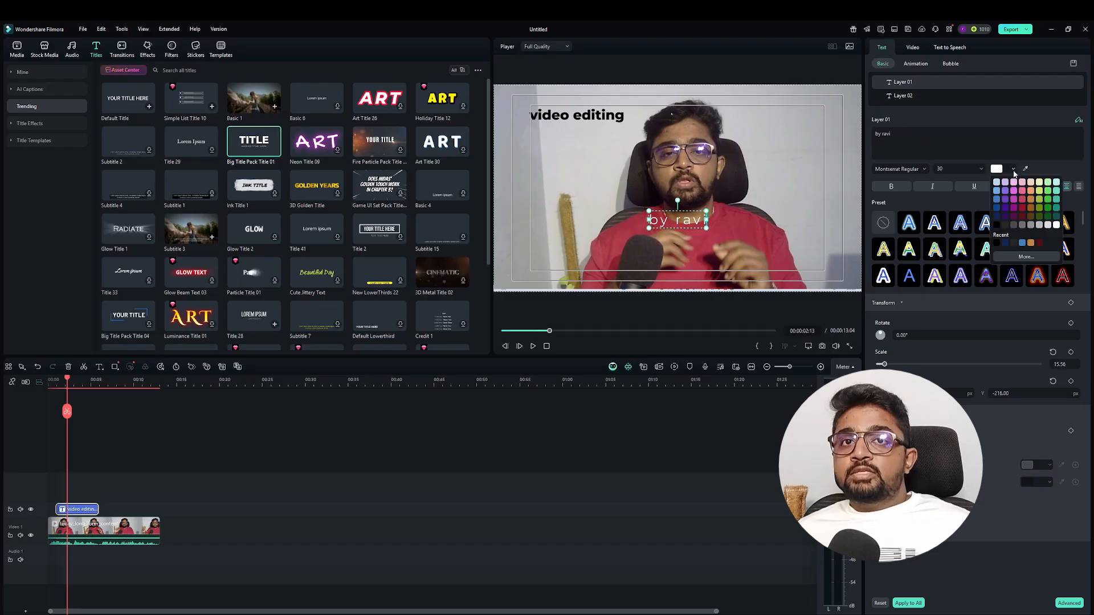
{"action": "left_click", "coordinate": [996, 225]}
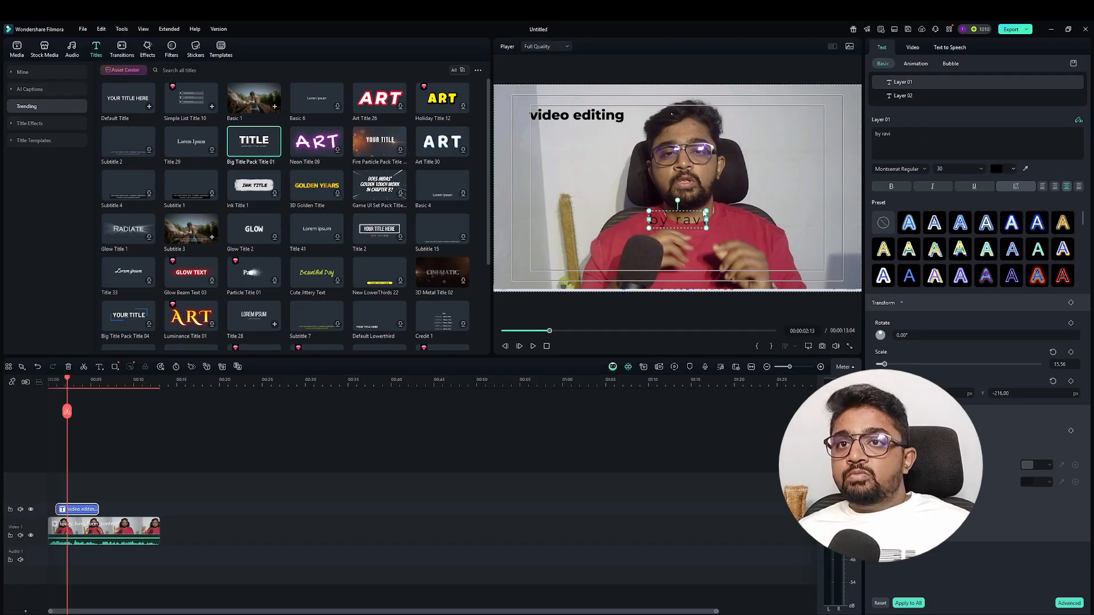
{"action": "left_click", "coordinate": [883, 189]}
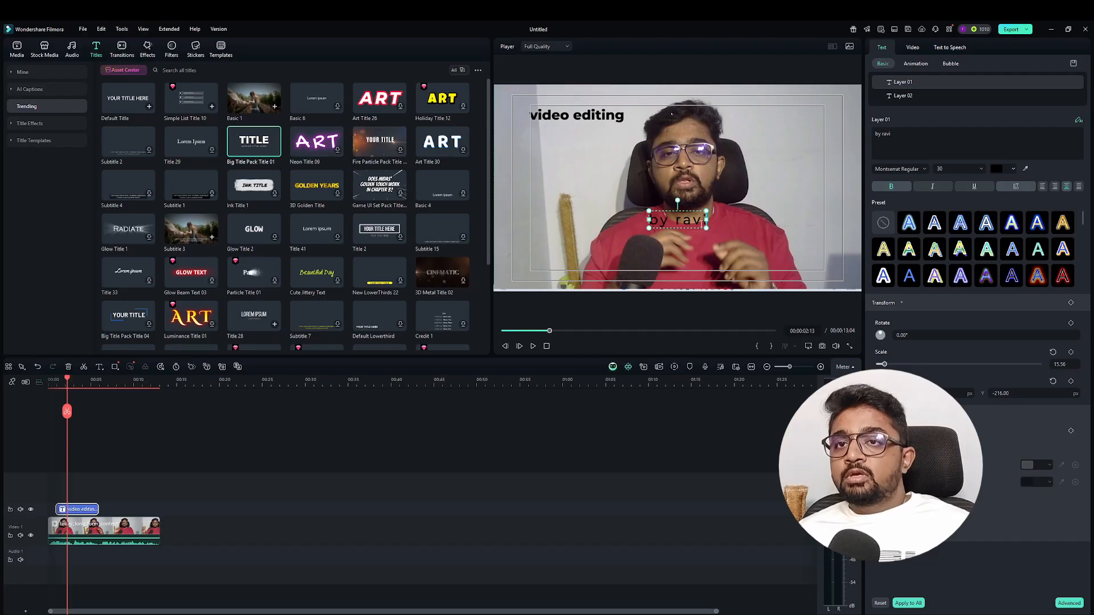
{"action": "left_click_drag", "start_coordinate": [694, 223], "coordinate": [560, 128]}
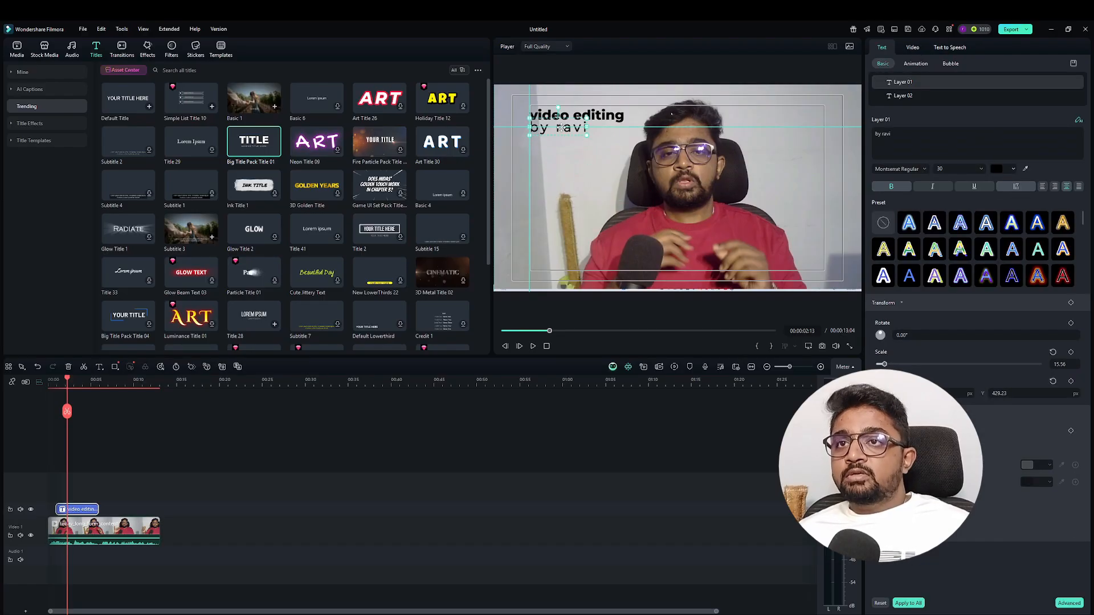
{"action": "left_click", "coordinate": [68, 384]}
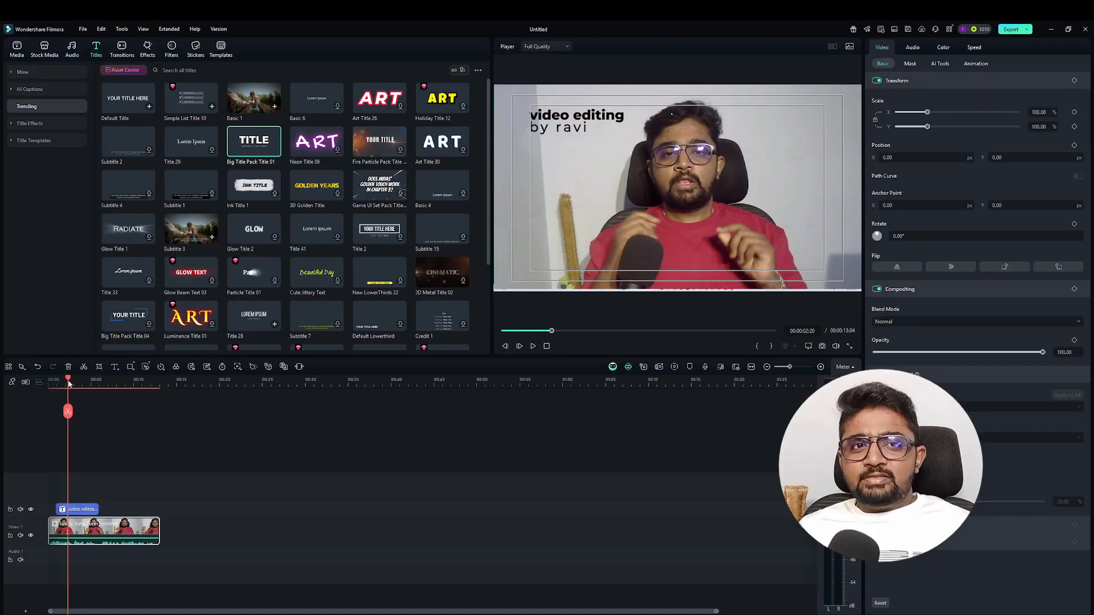
- Split the video clip at 00:00:06:08, just after the end of the title
{"action": "left_click", "coordinate": [110, 384]}
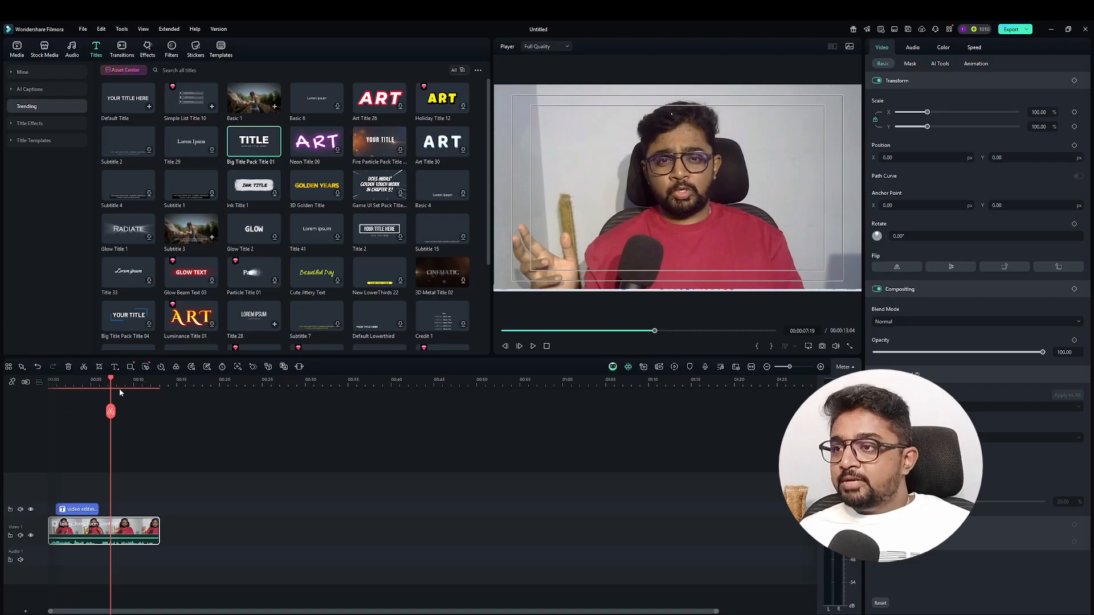
{"action": "left_click_drag", "start_coordinate": [113, 381], "coordinate": [101, 384]}
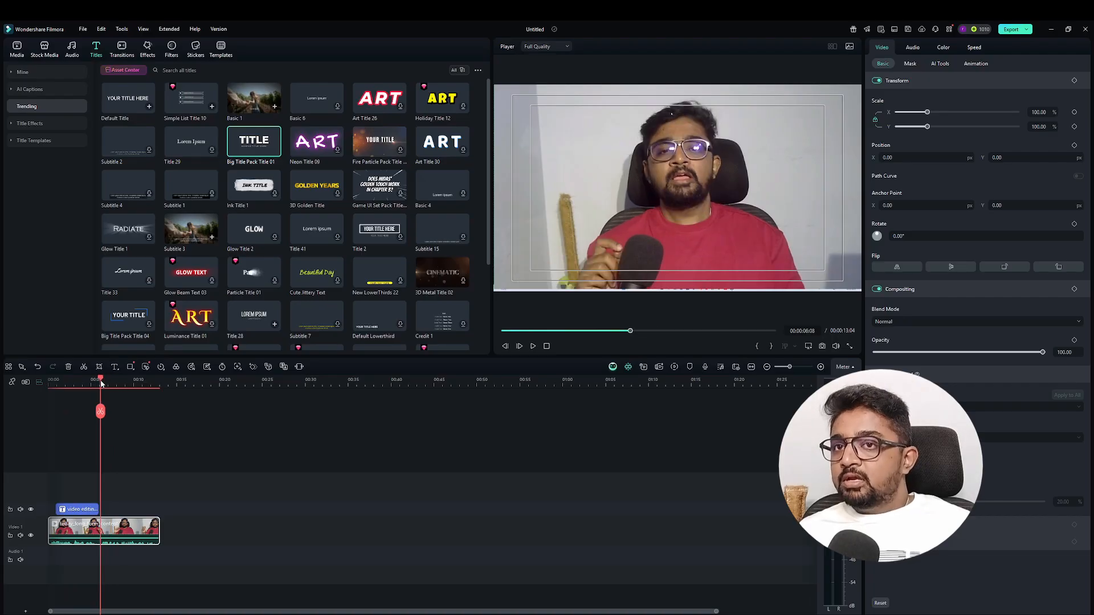
{"action": "key", "text": "ctrl+b"}
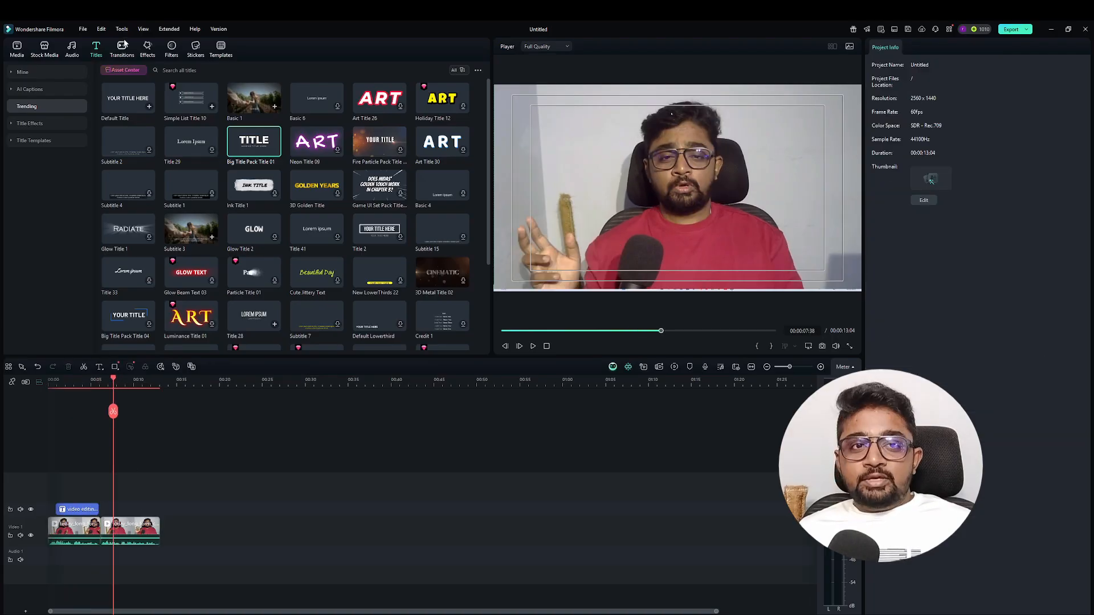
- Add the Light Leaks transition at the cut between the two video clips and play it to check it
{"action": "left_click", "coordinate": [123, 47]}
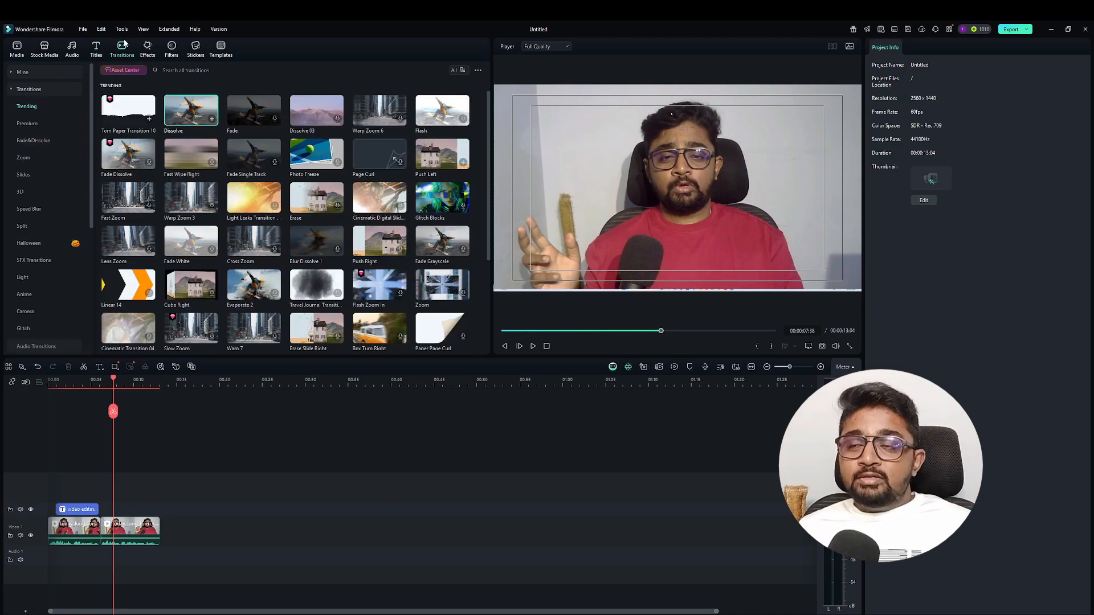
{"action": "scroll", "coordinate": [286, 173], "scroll_direction": "down", "scroll_amount": 3}
{"action": "scroll", "coordinate": [285, 173], "scroll_direction": "up", "scroll_amount": 4}
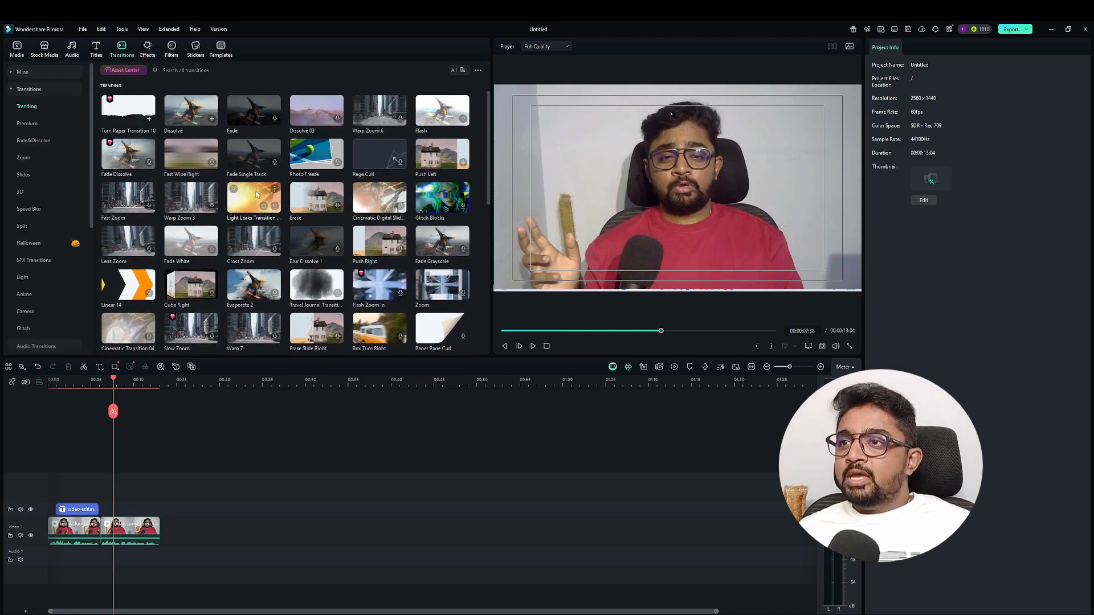
{"action": "left_click_drag", "start_coordinate": [256, 196], "coordinate": [98, 533]}
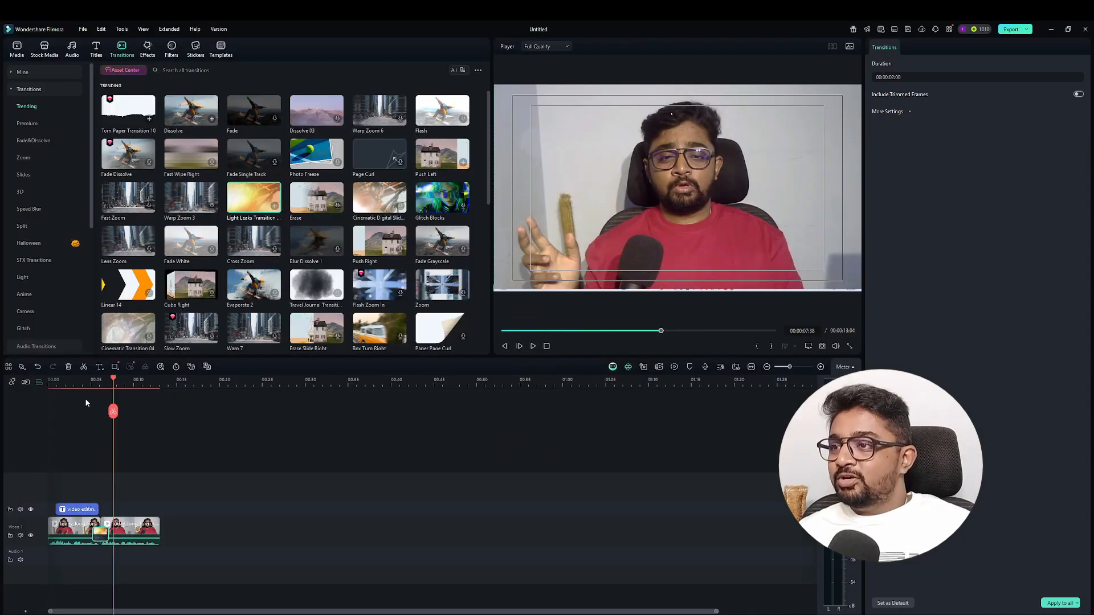
{"action": "left_click", "coordinate": [93, 381]}
{"action": "key", "text": "space"}
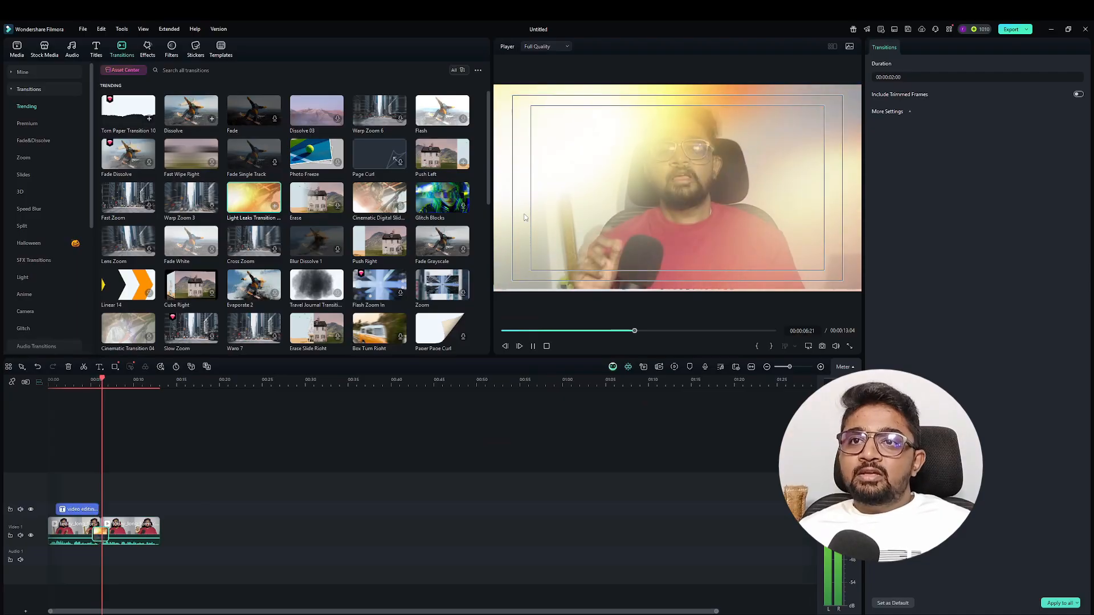
{"action": "key", "text": "space"}
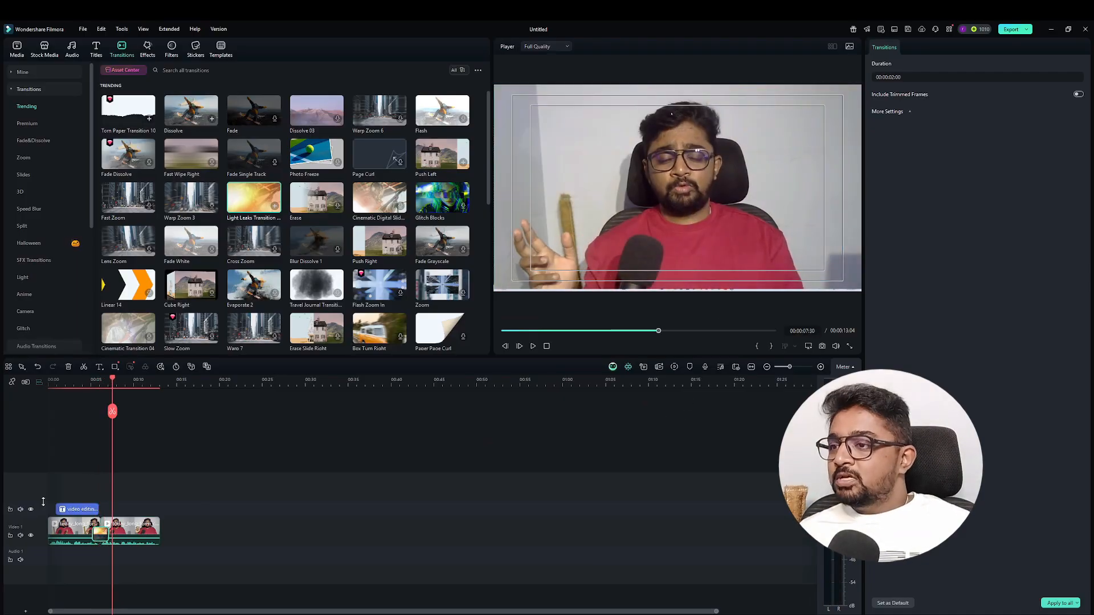
- Try the Audio Spectrum 04 effect above the second clip, remove it and browse the Nature video effects
{"action": "left_click", "coordinate": [150, 49]}
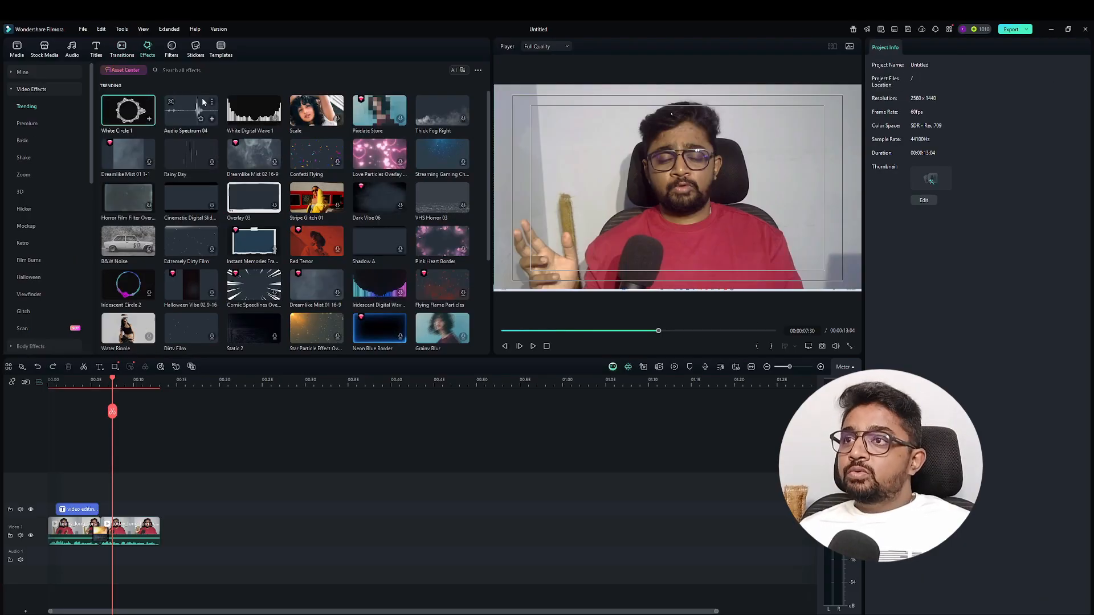
{"action": "left_click_drag", "start_coordinate": [196, 110], "coordinate": [119, 500]}
{"action": "key", "text": "space"}
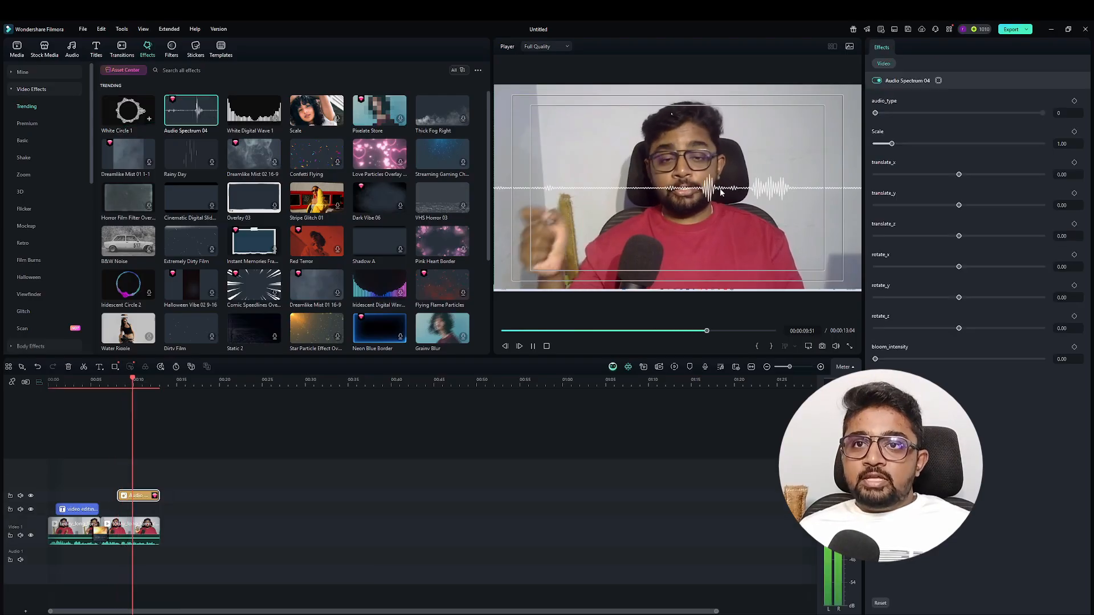
{"action": "key", "text": "space"}
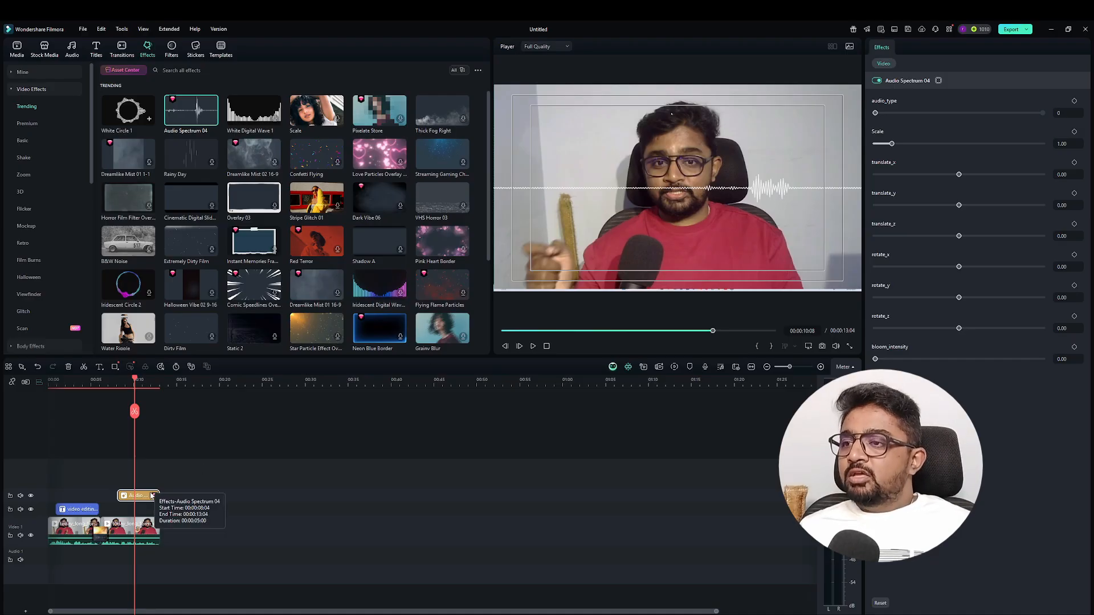
{"action": "key", "text": "Delete"}
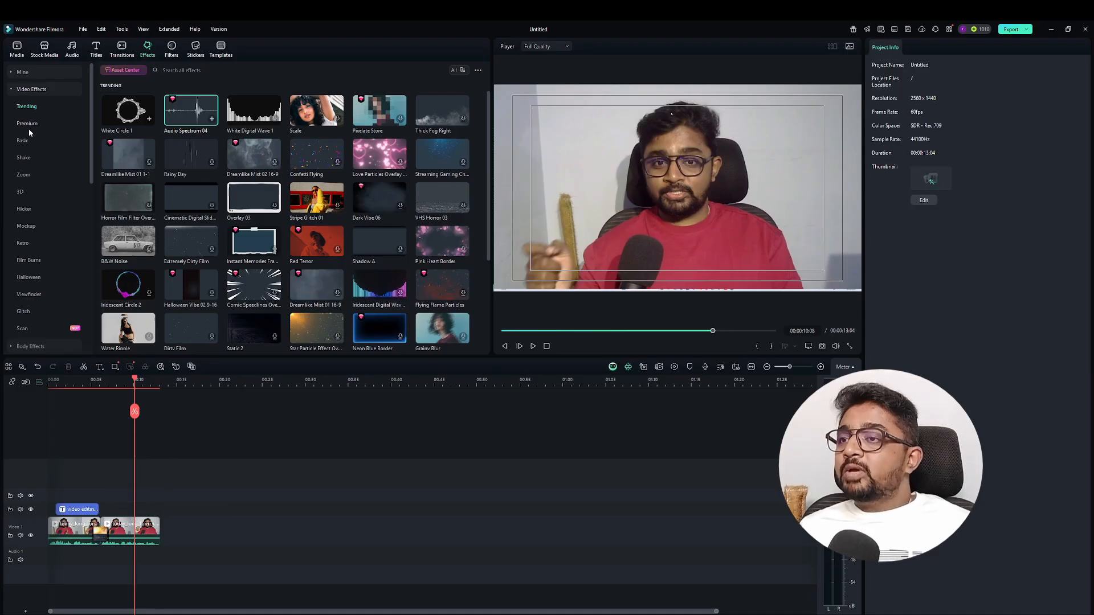
{"action": "scroll", "coordinate": [24, 141], "scroll_direction": "down", "scroll_amount": 8}
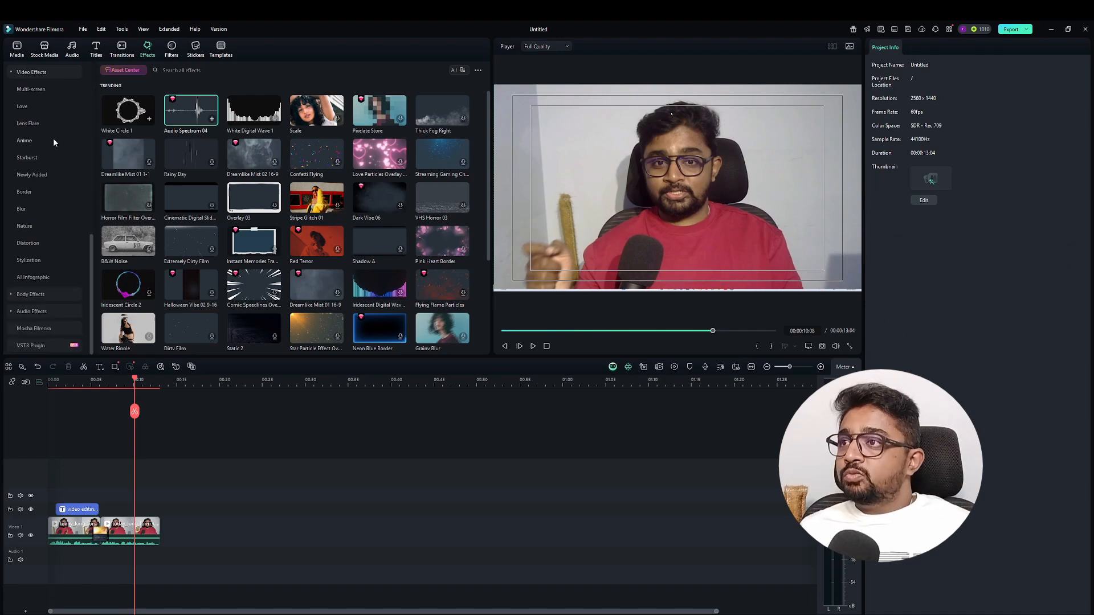
{"action": "left_click", "coordinate": [24, 226]}
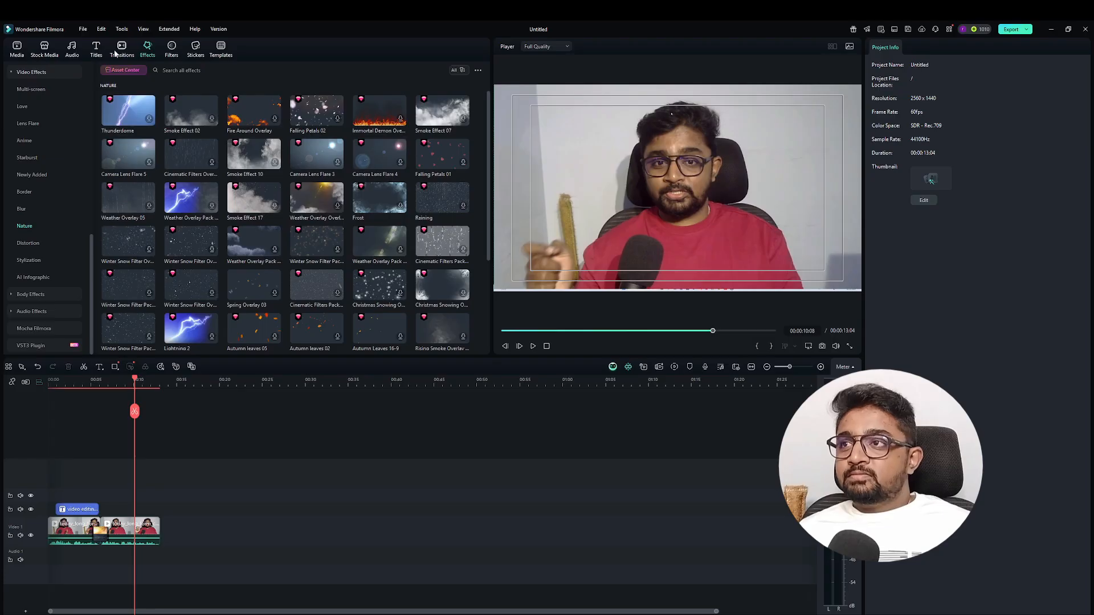
- Add the trending music track Color Powder - AI Music to Audio 1 at the start of the timeline
{"action": "left_click", "coordinate": [73, 48]}
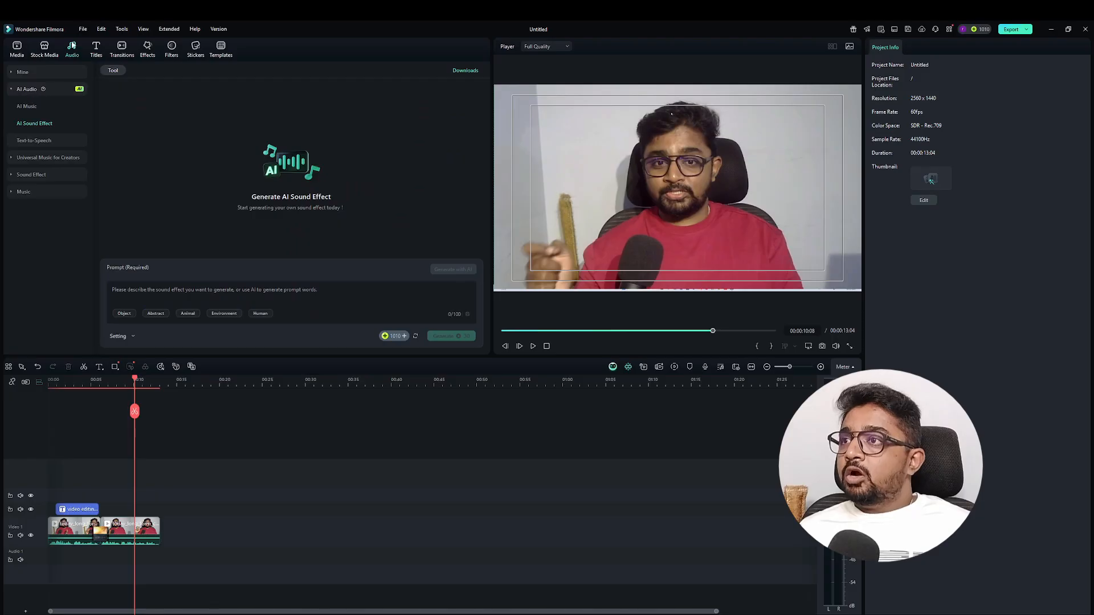
{"action": "left_click", "coordinate": [27, 190]}
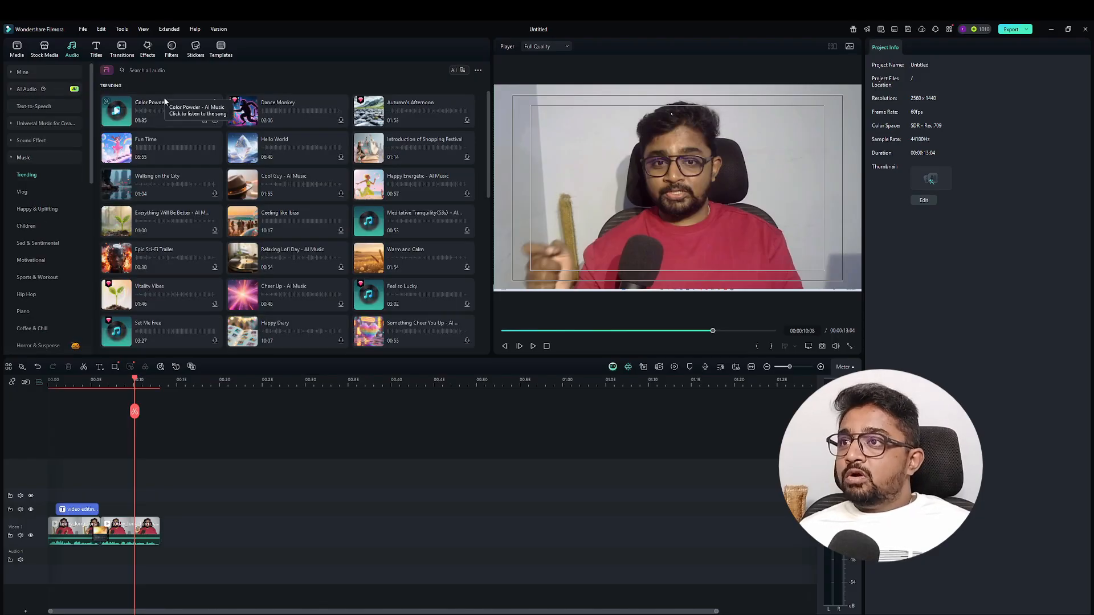
{"action": "left_click_drag", "start_coordinate": [166, 105], "coordinate": [114, 561]}
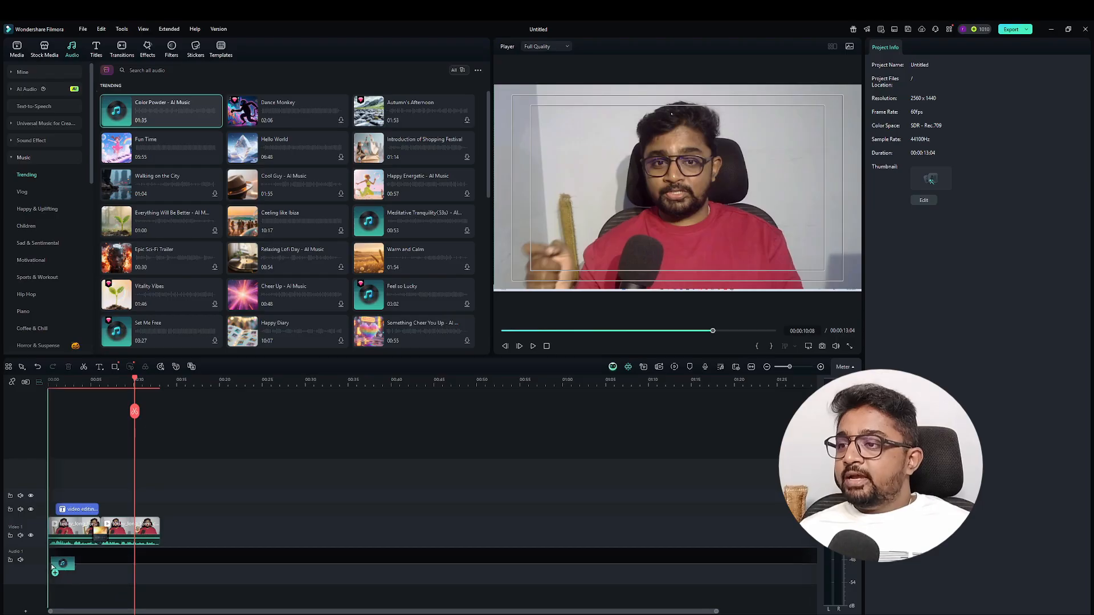
- Play the video from the start with the music, lower the music volume to -25.50 dB and listen again
{"action": "left_click_drag", "start_coordinate": [133, 382], "coordinate": [22, 402]}
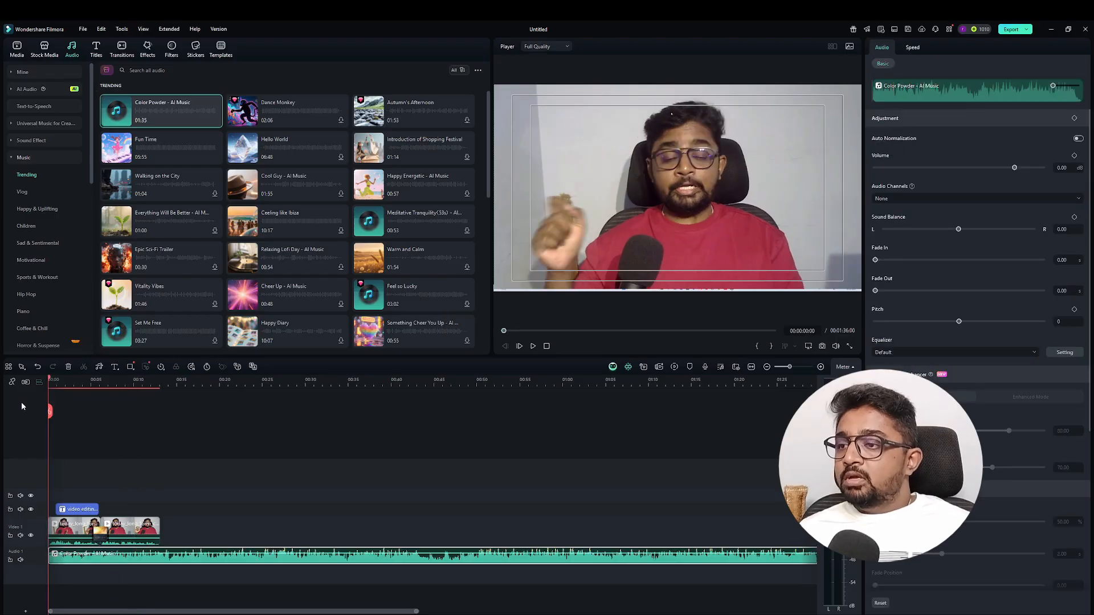
{"action": "key", "text": "space"}
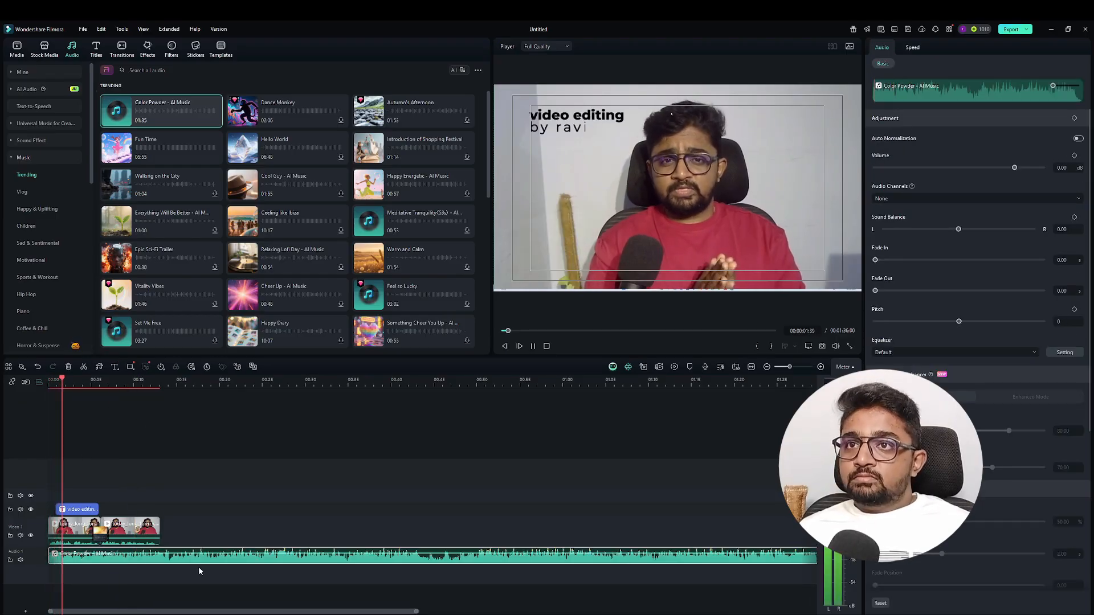
{"action": "key", "text": "space"}
{"action": "left_click_drag", "start_coordinate": [200, 553], "coordinate": [203, 562]}
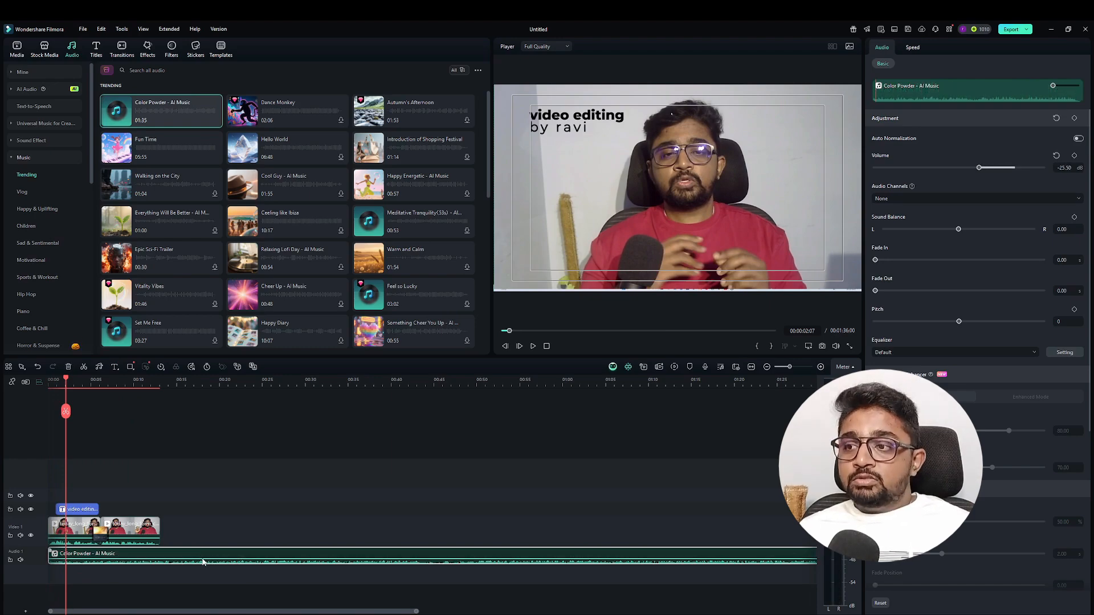
{"action": "key", "text": "space"}
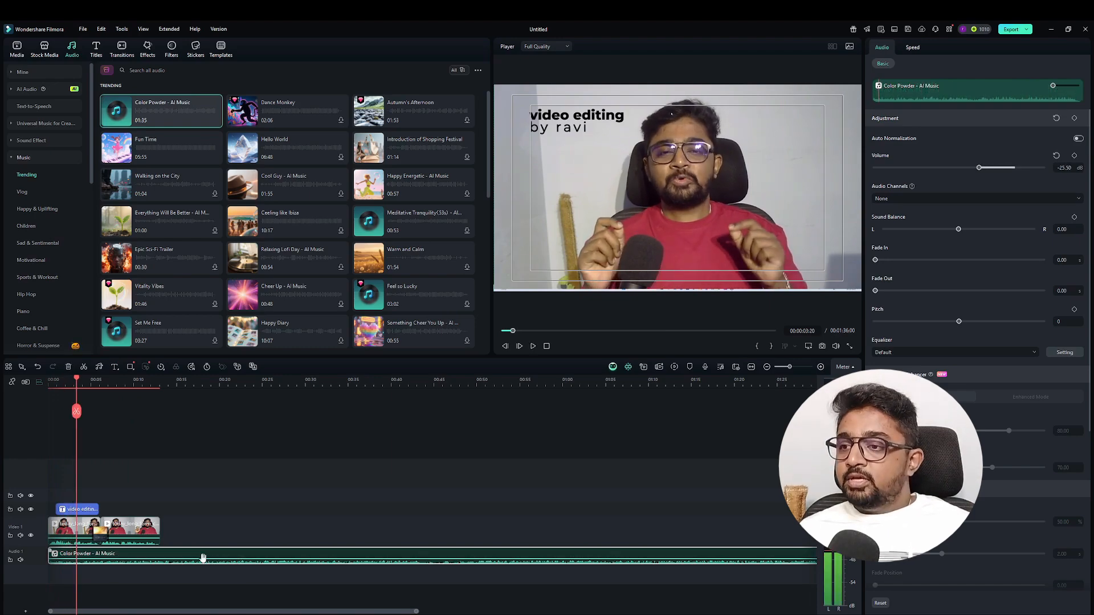
- Split the music at 00:00:13:09, just past the end of the video, and delete the remaining part
{"action": "left_click", "coordinate": [163, 383]}
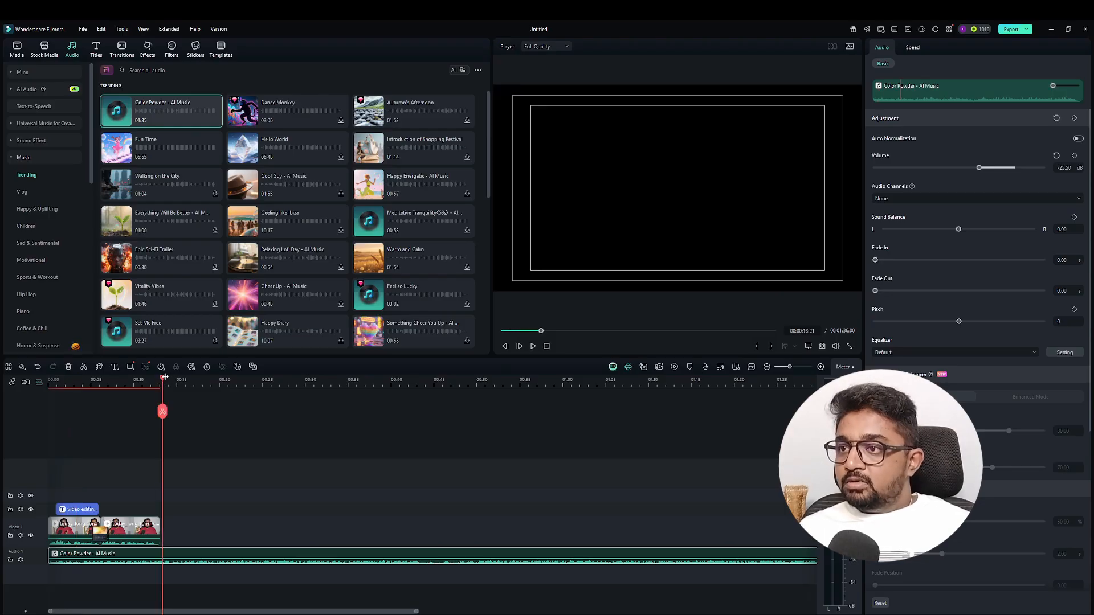
{"action": "mouse_move", "coordinate": [163, 382]}
{"action": "left_mouse_down"}
{"action": "mouse_move", "coordinate": [152, 379]}
{"action": "mouse_move", "coordinate": [162, 377]}
{"action": "left_mouse_up"}
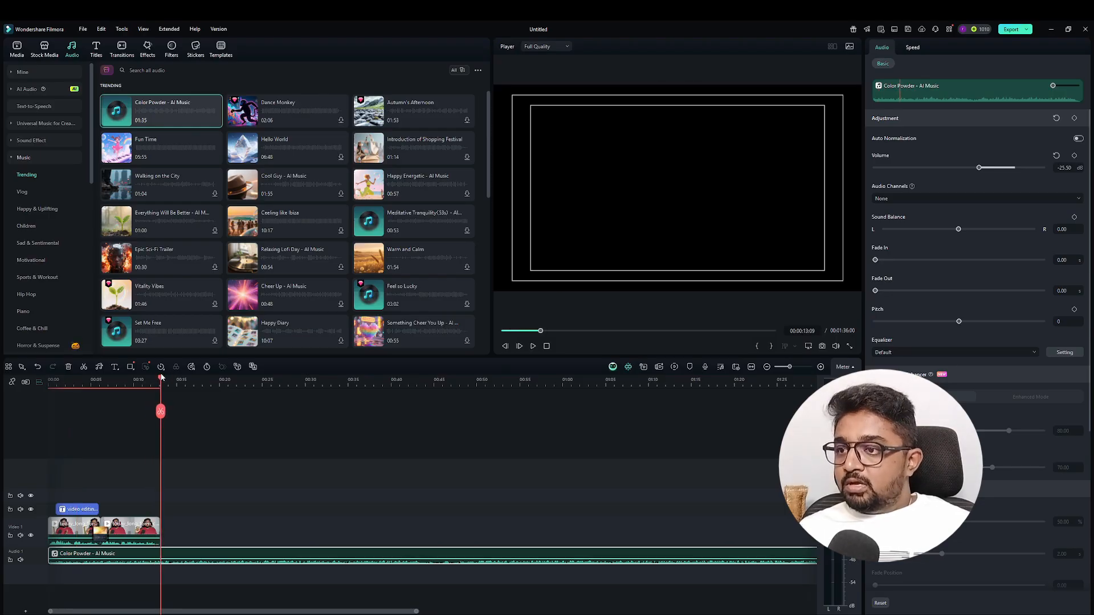
{"action": "left_click", "coordinate": [161, 409]}
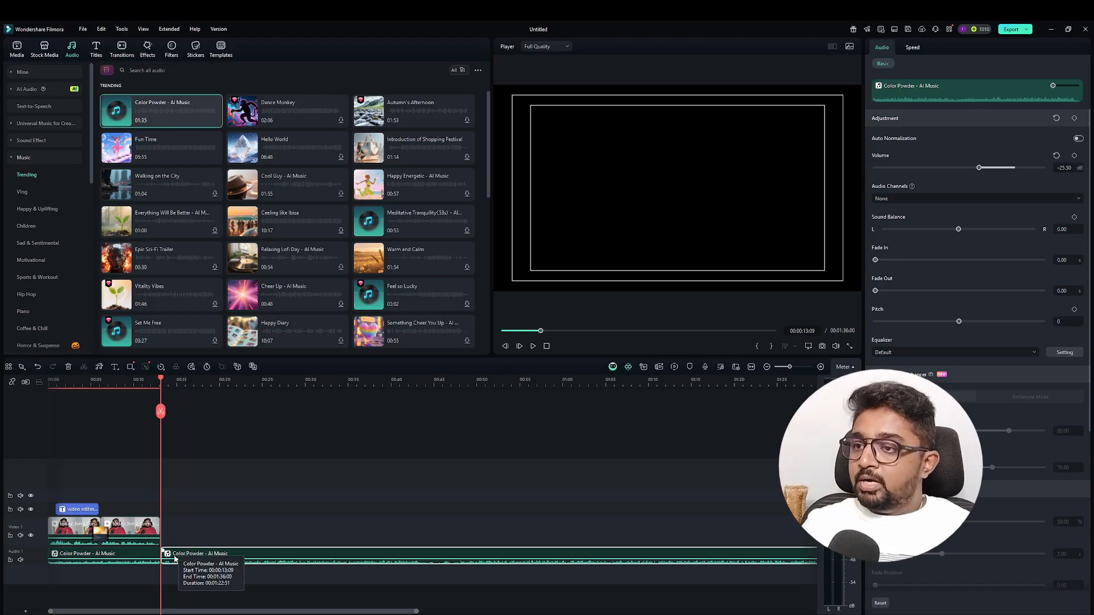
{"action": "key", "text": "Delete"}
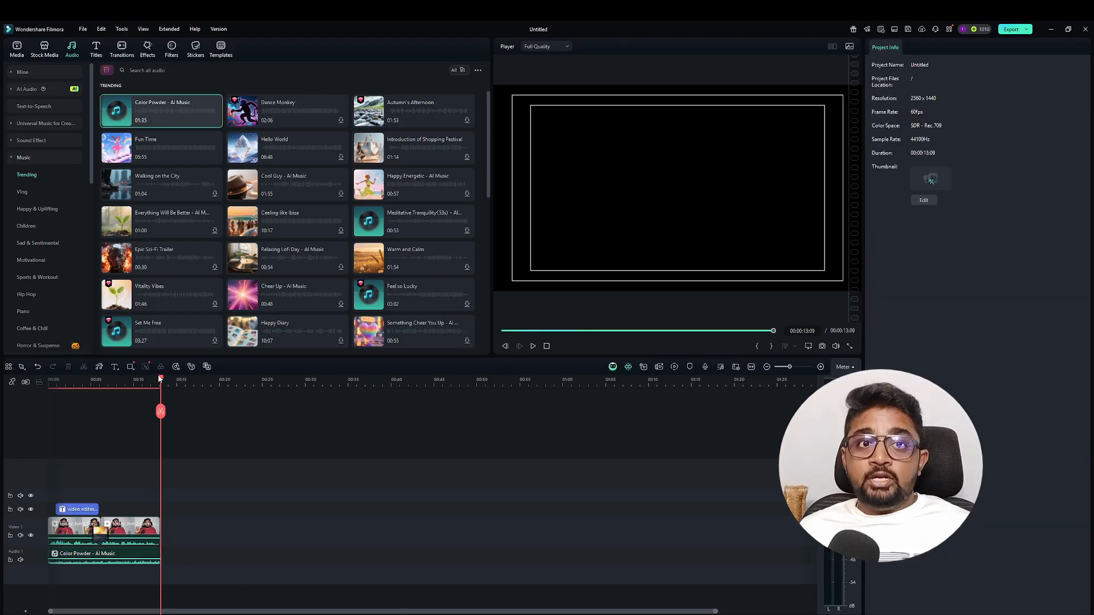
- Browse the trending sound effects and preview Whoosh Swoosh 03, Beep and Glitch Transition Noise
{"action": "left_click", "coordinate": [28, 141]}
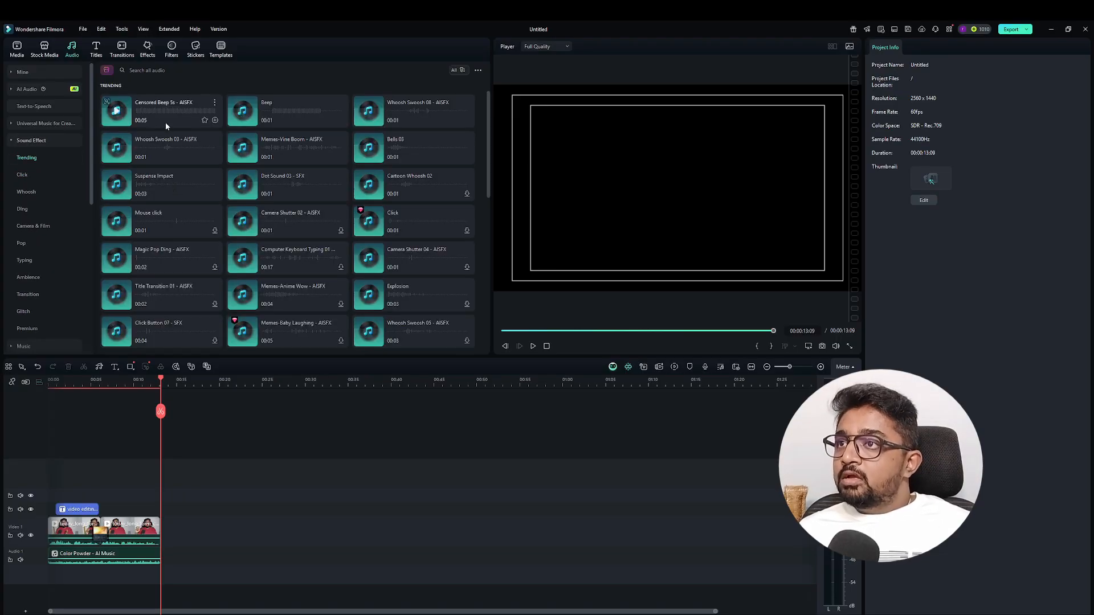
{"action": "left_click", "coordinate": [116, 147]}
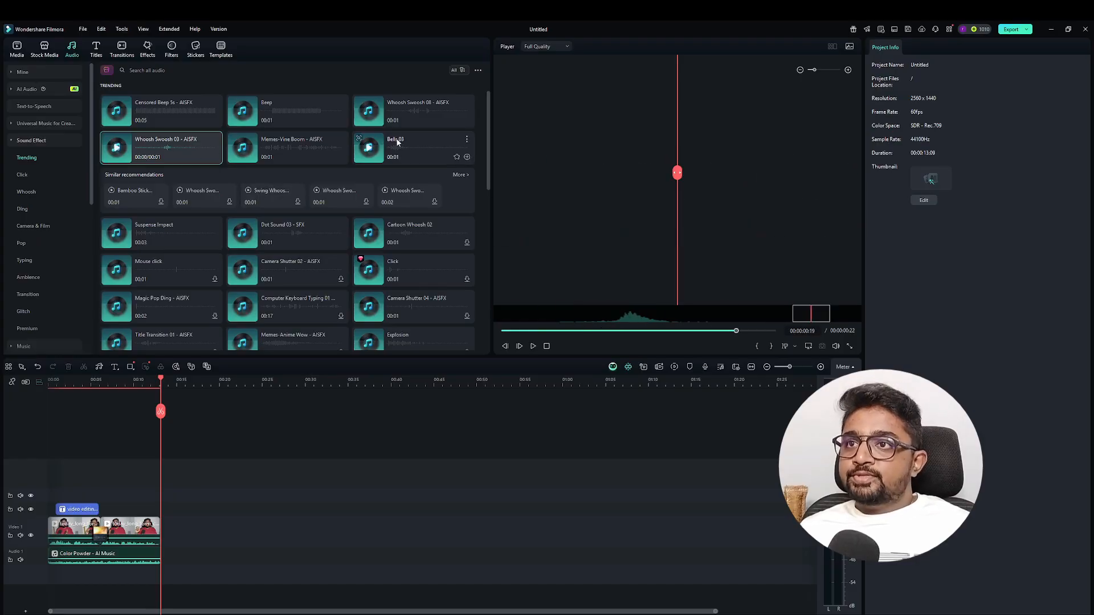
{"action": "left_click", "coordinate": [244, 109]}
{"action": "scroll", "coordinate": [306, 155], "scroll_direction": "down", "scroll_amount": 10}
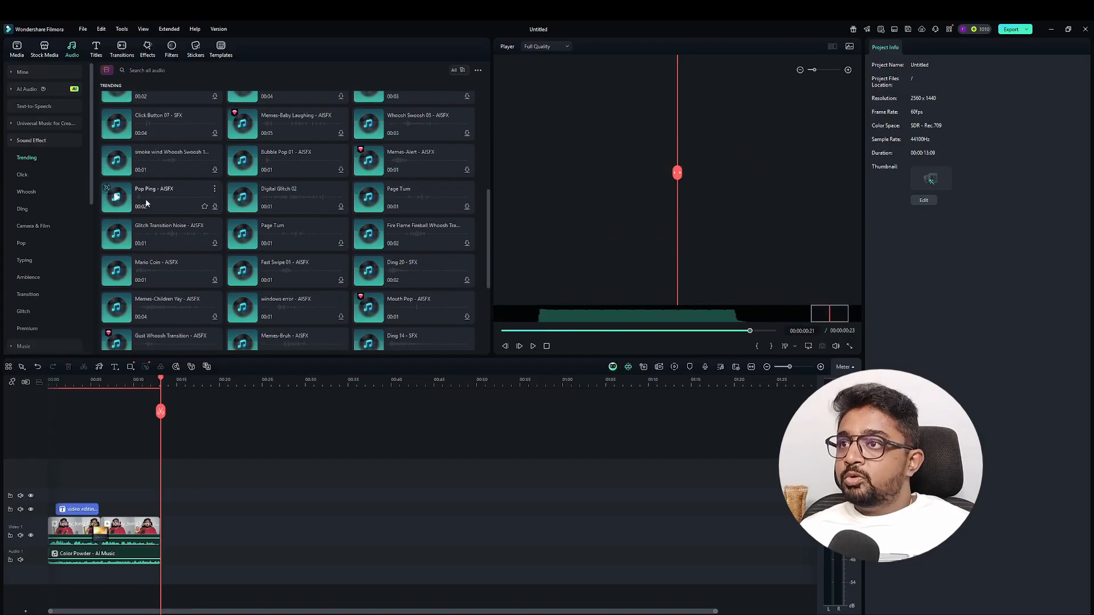
{"action": "left_click", "coordinate": [124, 238]}
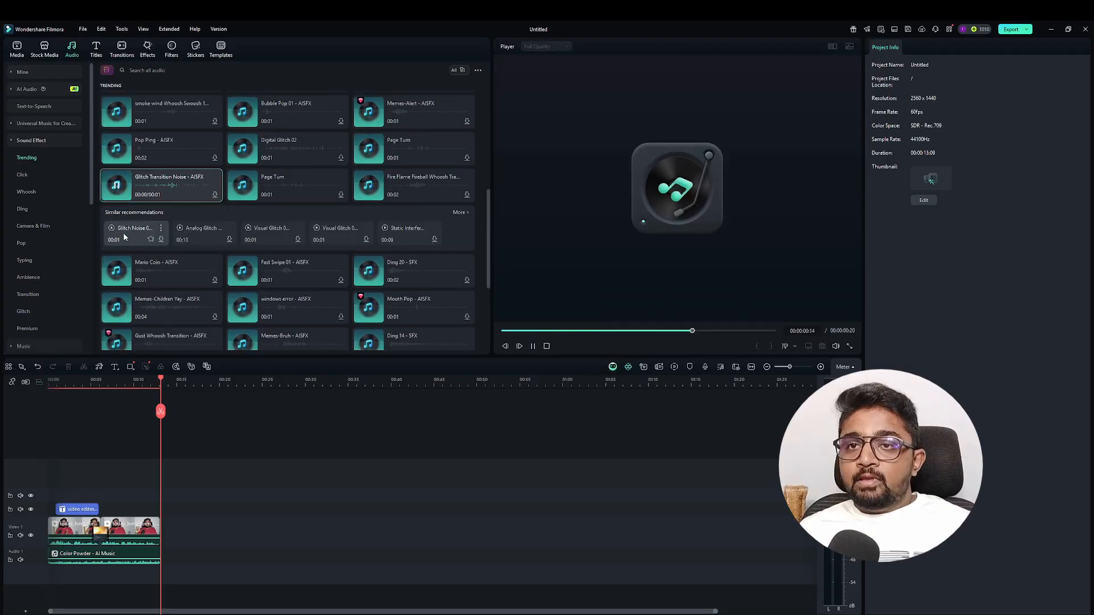
{"action": "scroll", "coordinate": [303, 243], "scroll_direction": "down", "scroll_amount": 5}
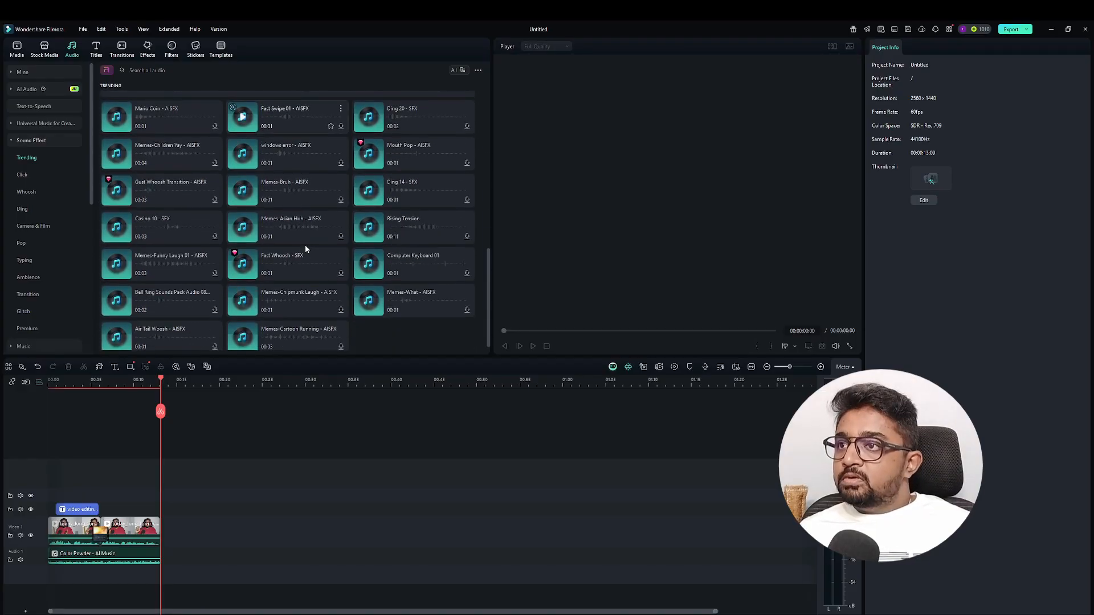
{"action": "scroll", "coordinate": [307, 245], "scroll_direction": "down", "scroll_amount": 2}
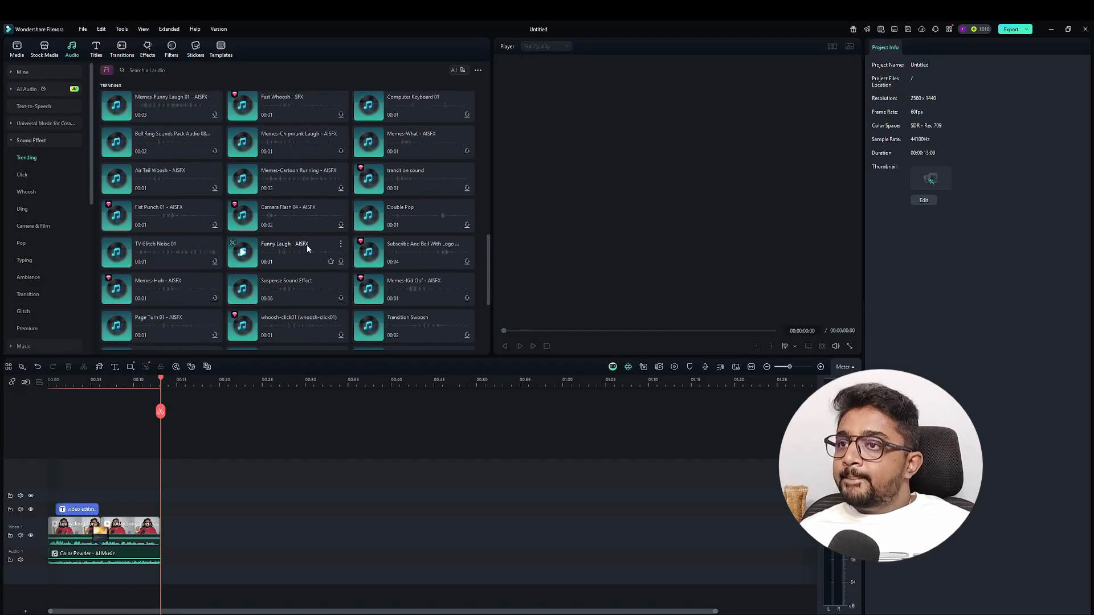
{"action": "scroll", "coordinate": [308, 248], "scroll_direction": "down", "scroll_amount": 4}
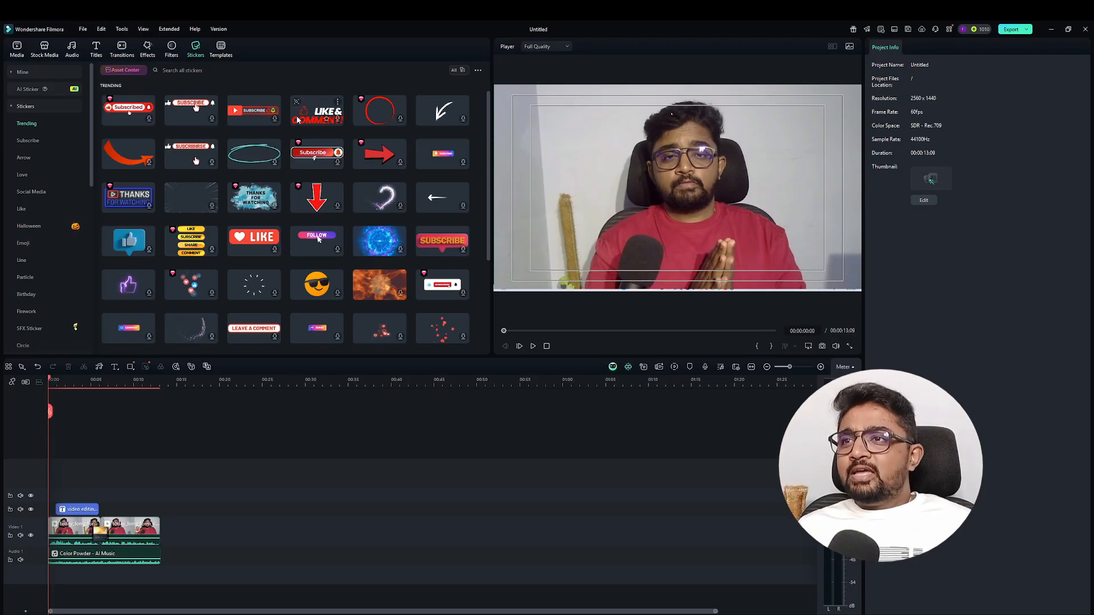
- Add the red Subscribe sticker with like and bell icons above the second clip from about 8 seconds and preview it
{"action": "left_click_drag", "start_coordinate": [266, 114], "coordinate": [140, 493]}
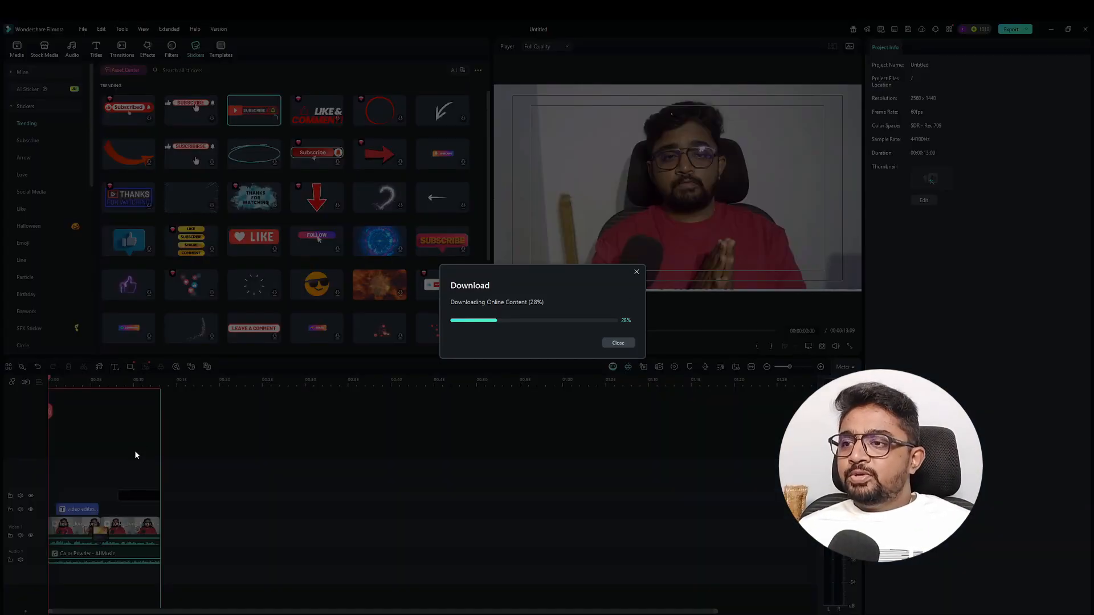
{"action": "left_click", "coordinate": [115, 405]}
{"action": "key", "text": "space"}
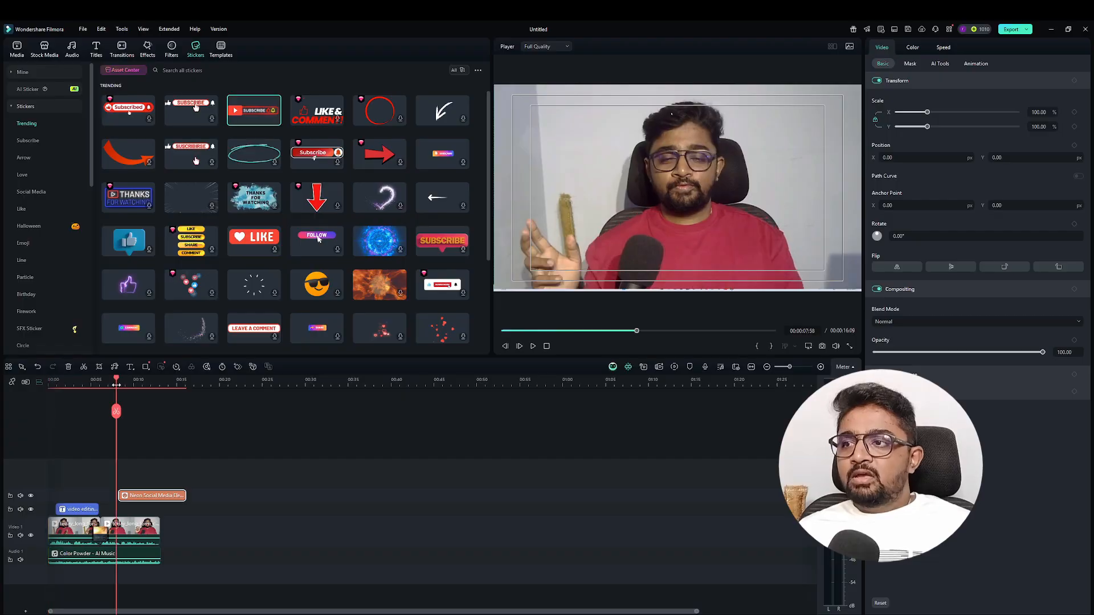
{"action": "key", "text": "space"}
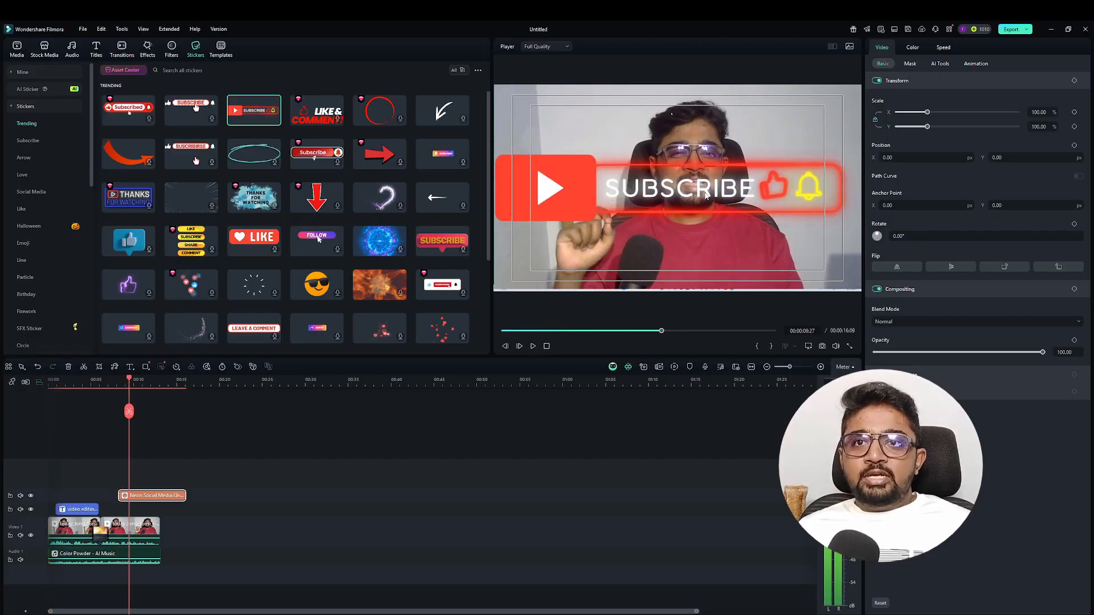
- Shrink the Subscribe sticker to about 28 %, move it to about X 788, Y 472 in the frame's upper-right corner and preview it
{"action": "left_click_drag", "start_coordinate": [605, 195], "coordinate": [613, 238]}
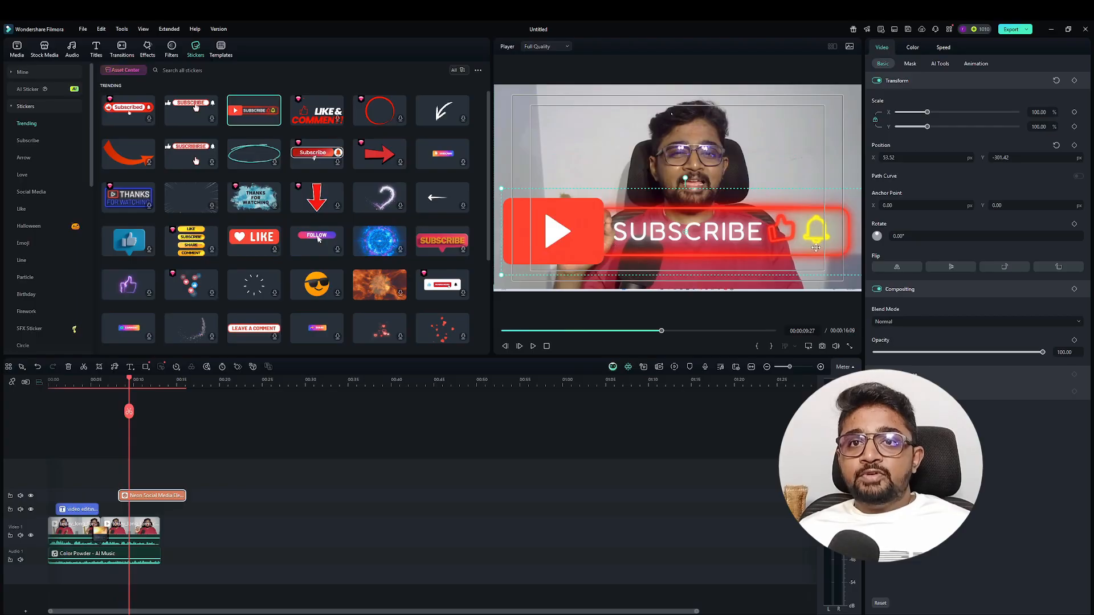
{"action": "left_click_drag", "start_coordinate": [496, 209], "coordinate": [571, 218]}
{"action": "left_click_drag", "start_coordinate": [650, 230], "coordinate": [753, 137]}
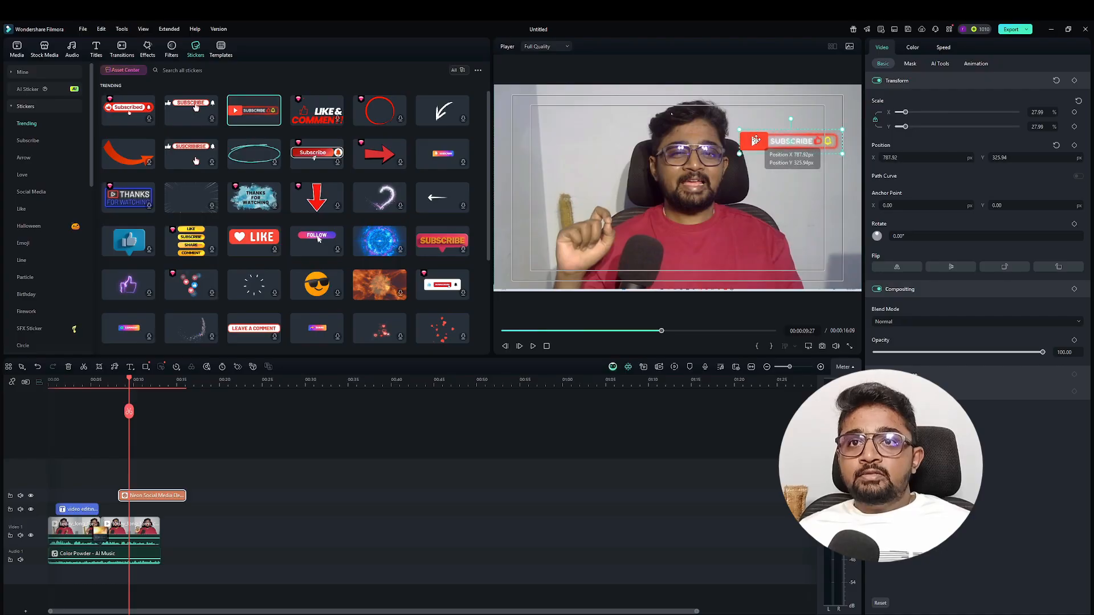
{"action": "key", "text": "space"}
{"action": "key", "text": "space"}
{"action": "left_click_drag", "start_coordinate": [775, 145], "coordinate": [776, 124]}
{"action": "key", "text": "space"}
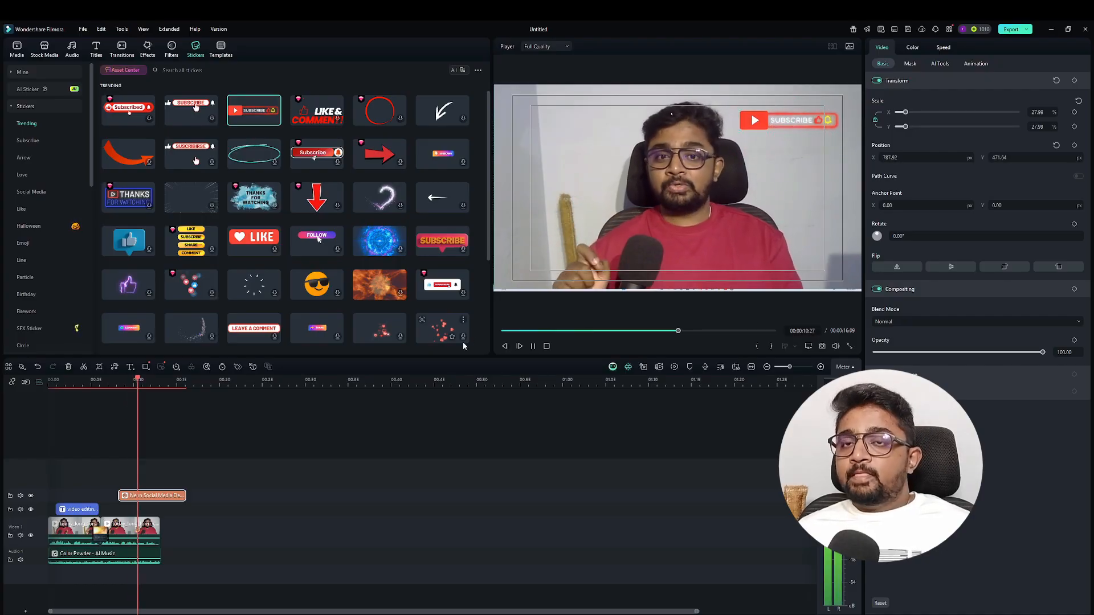
{"action": "key", "text": "space"}
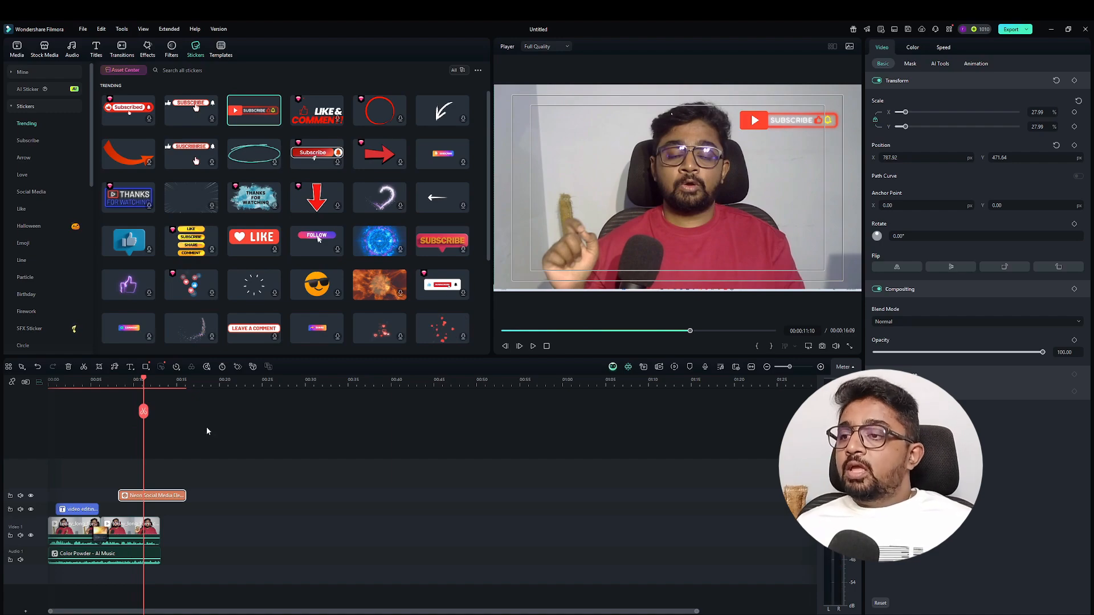
- Add the Rhythm Travel Logo Reveal template above the sticker, matching the project to its 1920x1080 23.97fps settings, and play it
{"action": "left_click", "coordinate": [222, 49]}
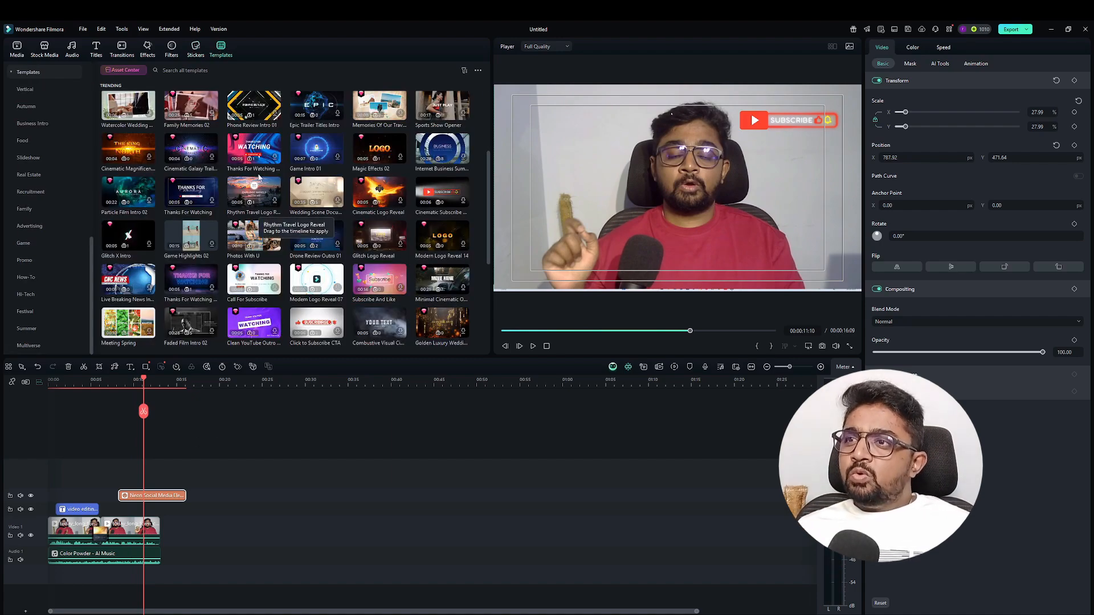
{"action": "left_click_drag", "start_coordinate": [254, 191], "coordinate": [136, 476]}
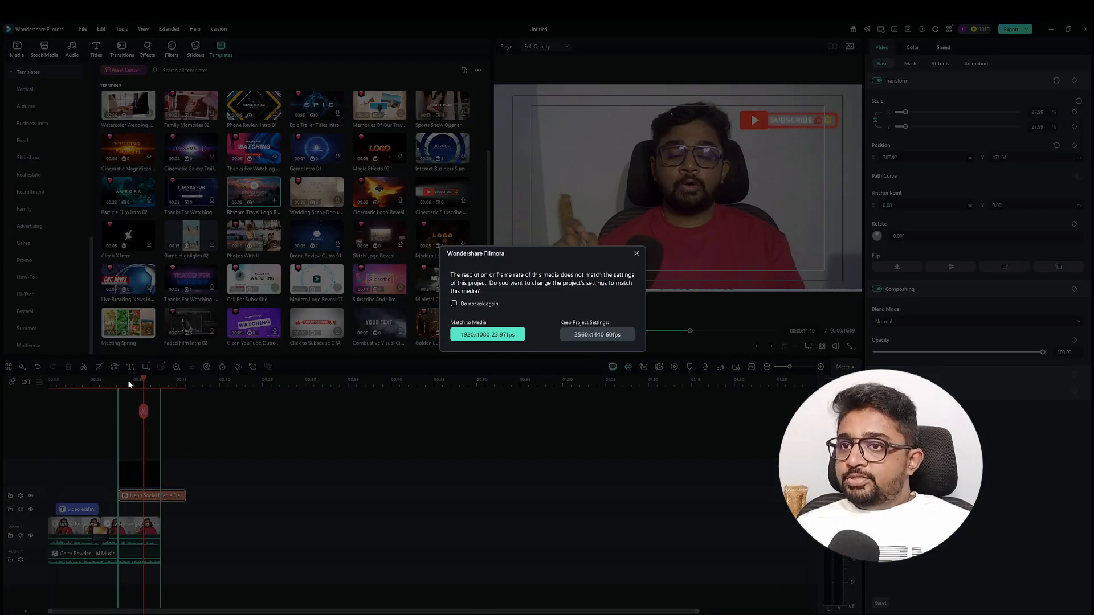
{"action": "left_click", "coordinate": [488, 334]}
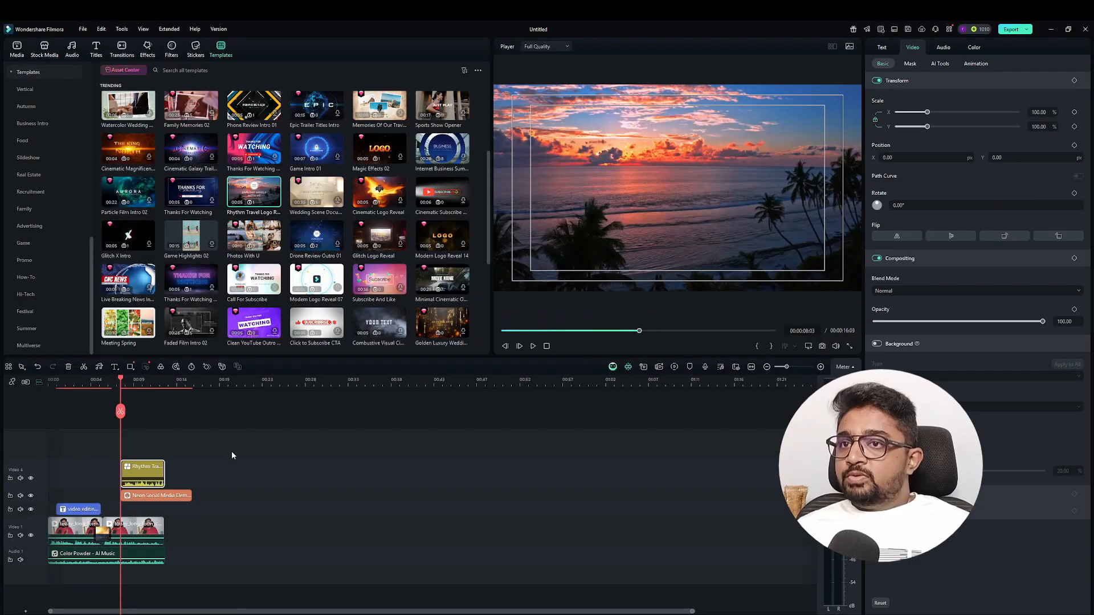
{"action": "key", "text": "space"}
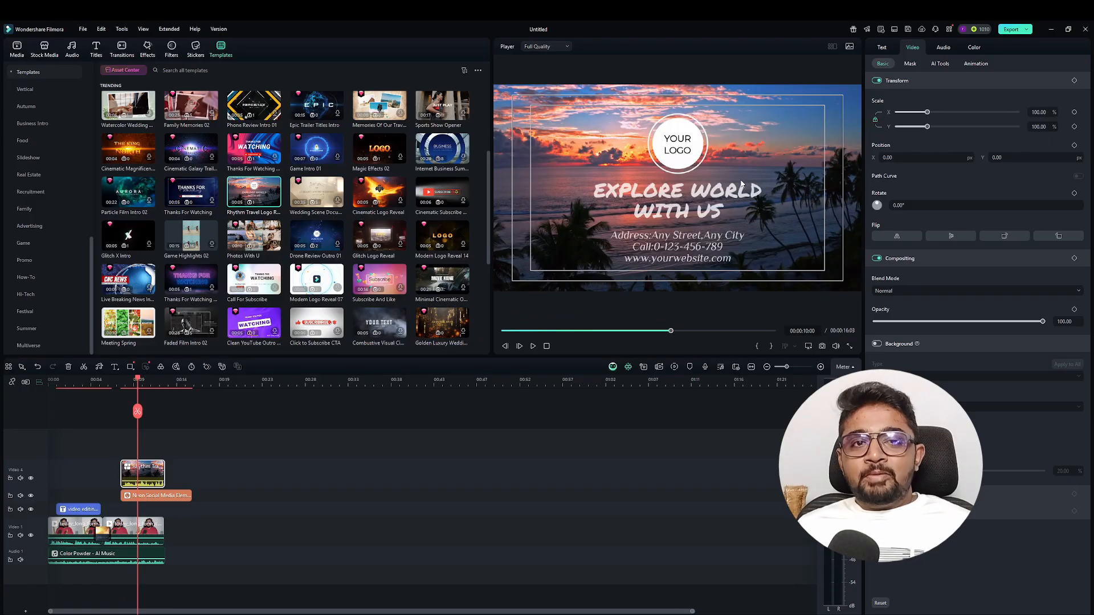
{"action": "key", "text": "space"}
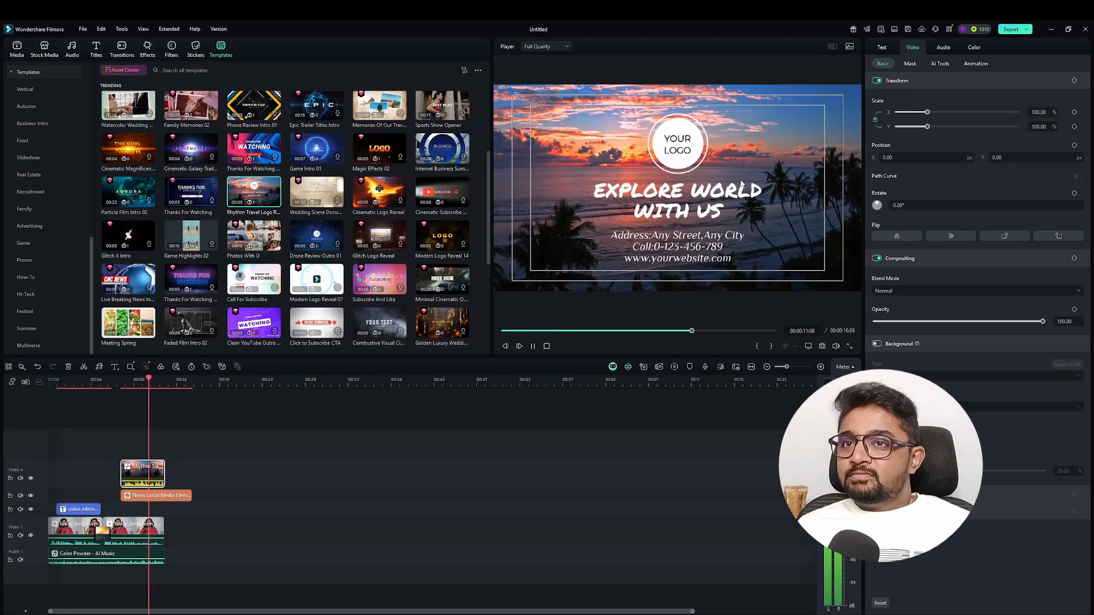
{"action": "key", "text": "space"}
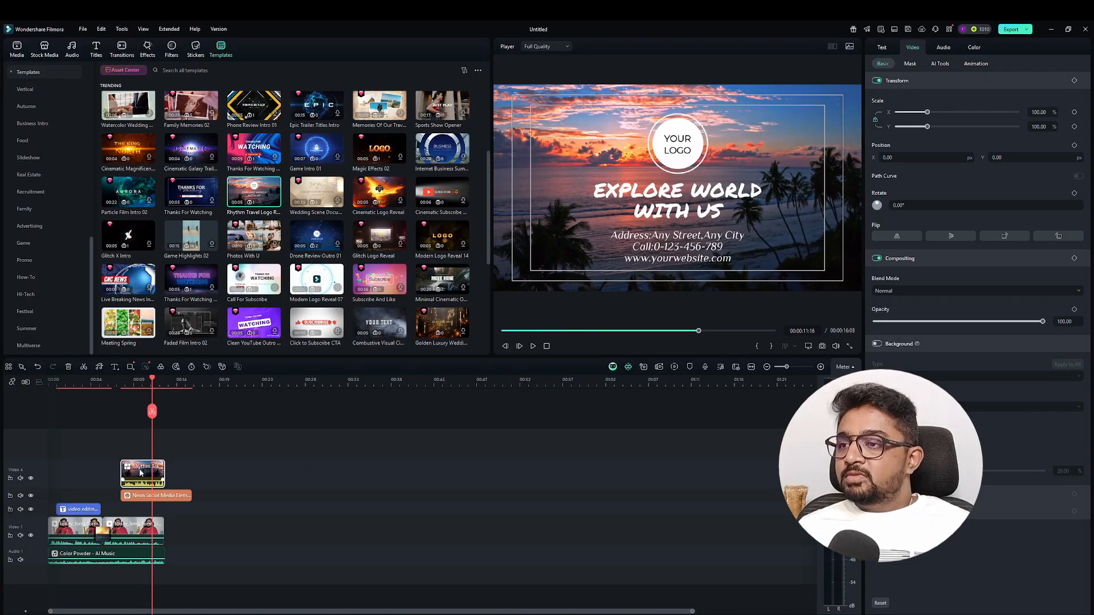
- Delete the logo reveal template and the Subscribe sticker from the timeline
{"action": "key", "text": "Delete"}
{"action": "left_click", "coordinate": [151, 496]}
{"action": "key", "text": "Delete"}
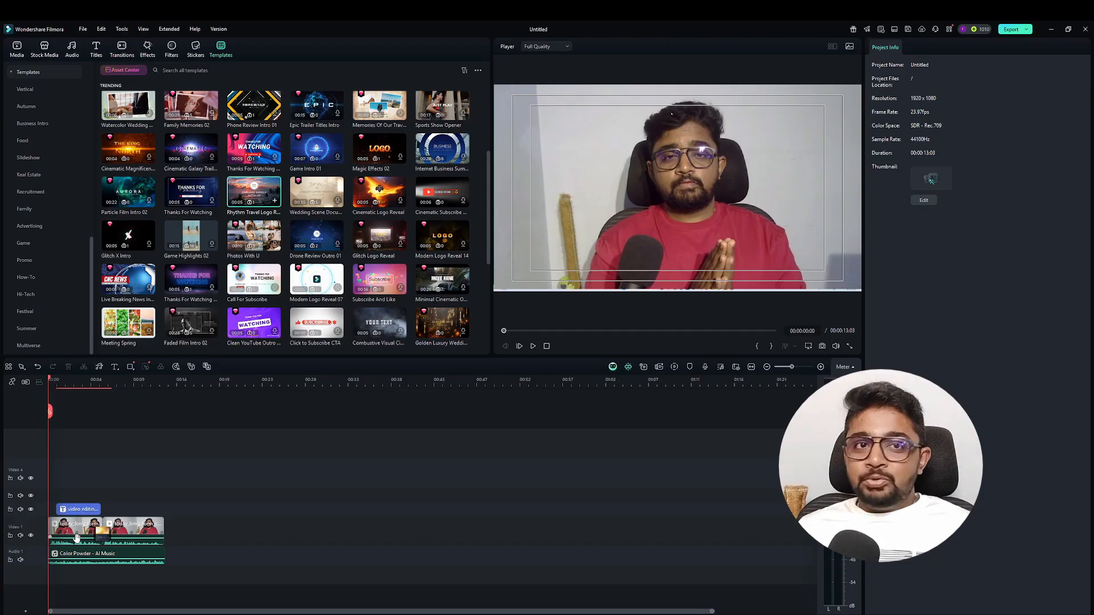
- Play the video from the start, select the first clip, try enlarging it to about 126 % and reset its scale
{"action": "key", "text": "space"}
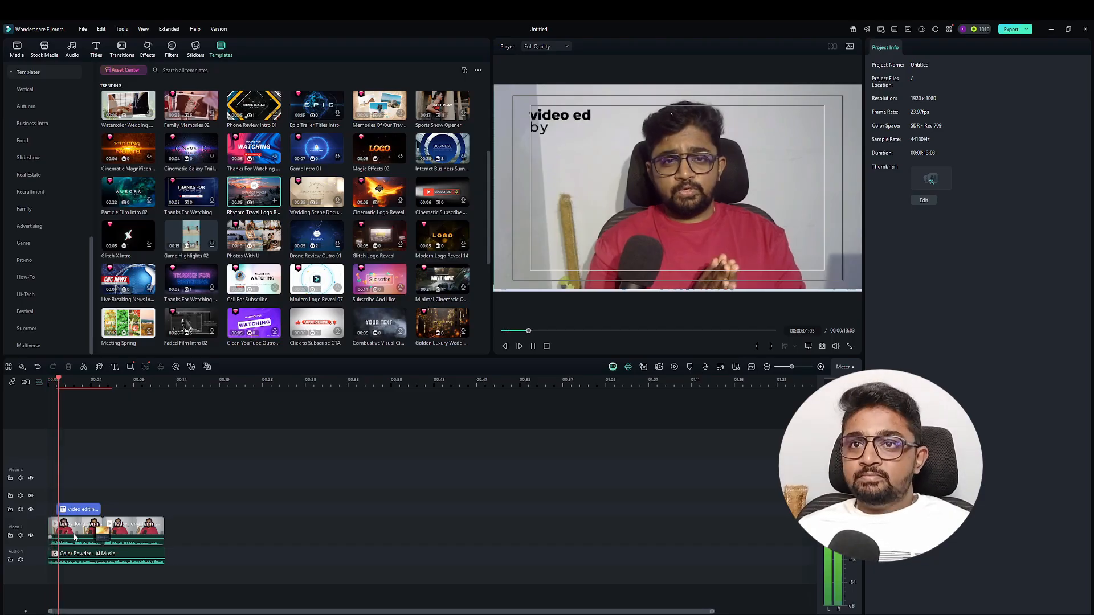
{"action": "left_click", "coordinate": [74, 536]}
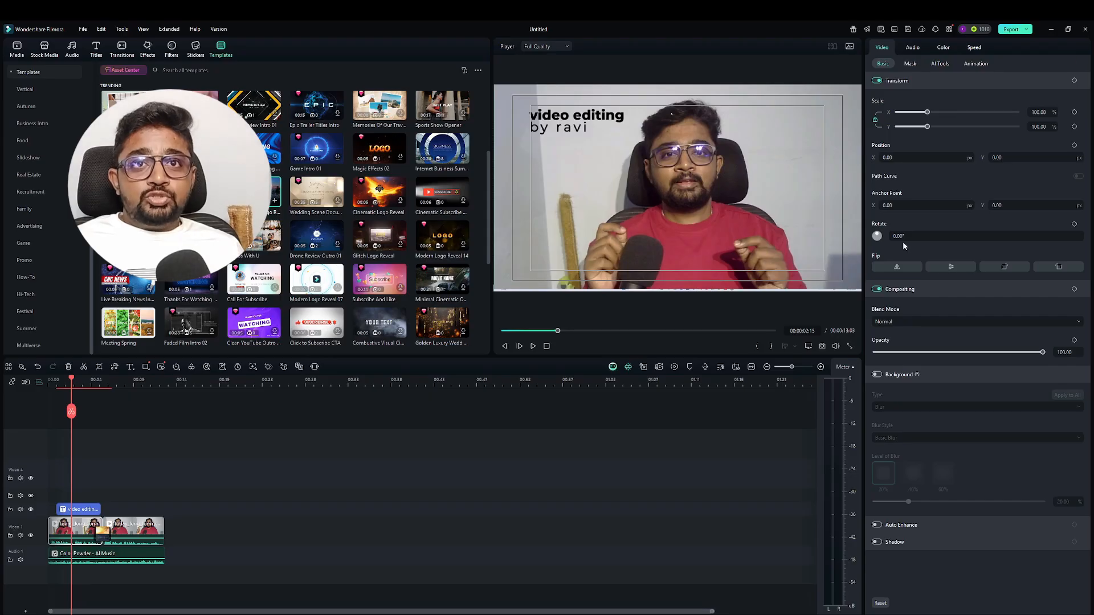
{"action": "left_click_drag", "start_coordinate": [928, 113], "coordinate": [934, 112]}
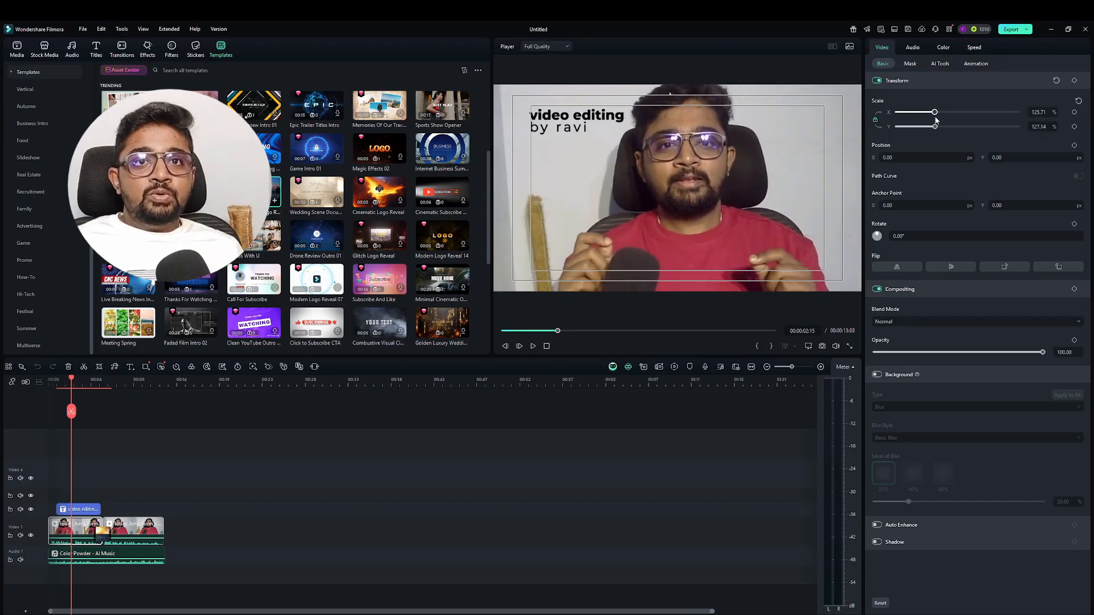
{"action": "left_click", "coordinate": [1079, 100]}
- Try shifting the first clip to X -179, Y -24, lower its opacity to 83 and reset the position
{"action": "left_click_drag", "start_coordinate": [920, 158], "coordinate": [978, 158]}
{"action": "left_click_drag", "start_coordinate": [686, 114], "coordinate": [638, 116]}
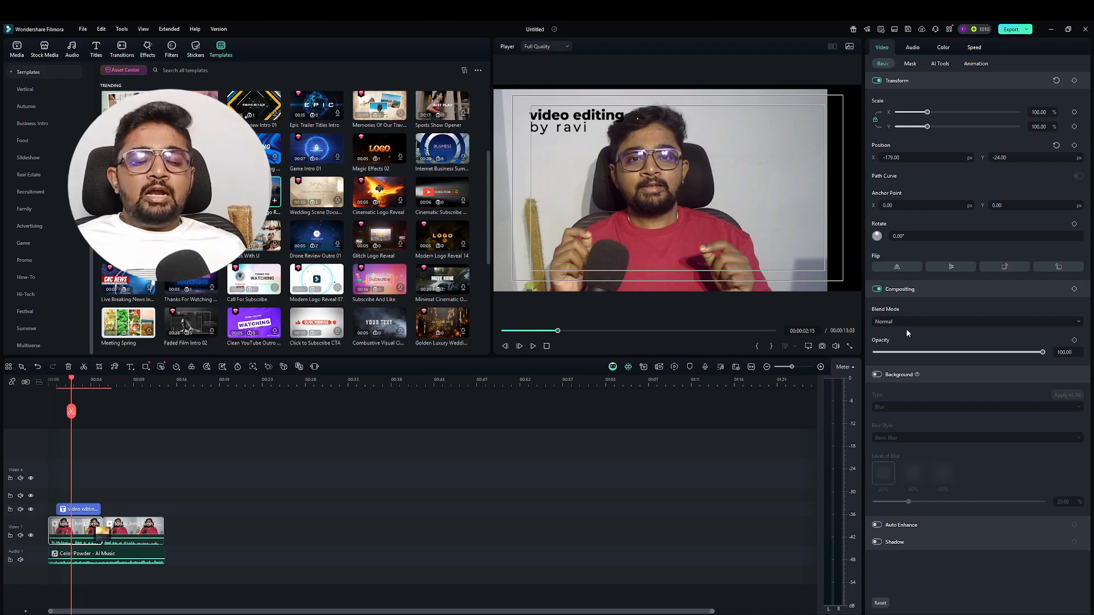
{"action": "left_click_drag", "start_coordinate": [918, 353], "coordinate": [1015, 363]}
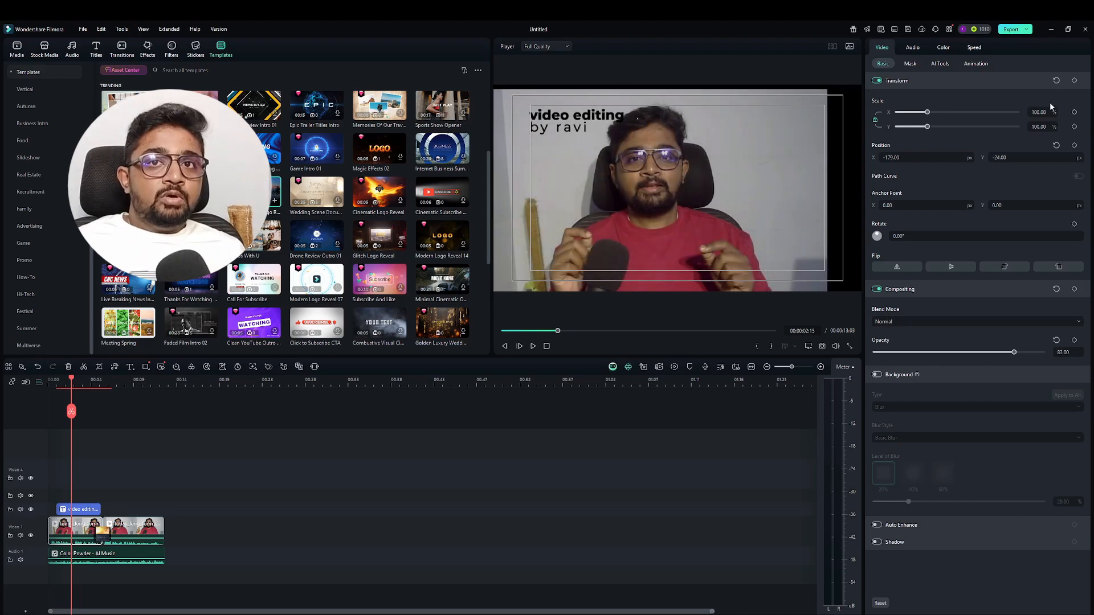
{"action": "left_click", "coordinate": [1056, 144]}
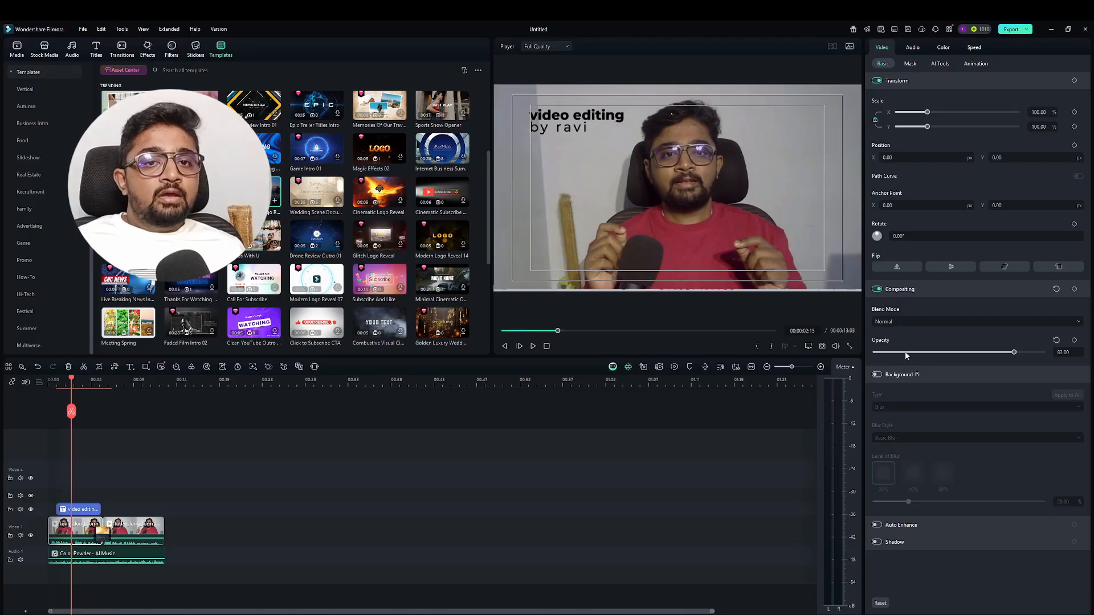
- Turn on the first clip's background with the Blur type, Basic Blur style and 20 % blur level
{"action": "left_click", "coordinate": [877, 376]}
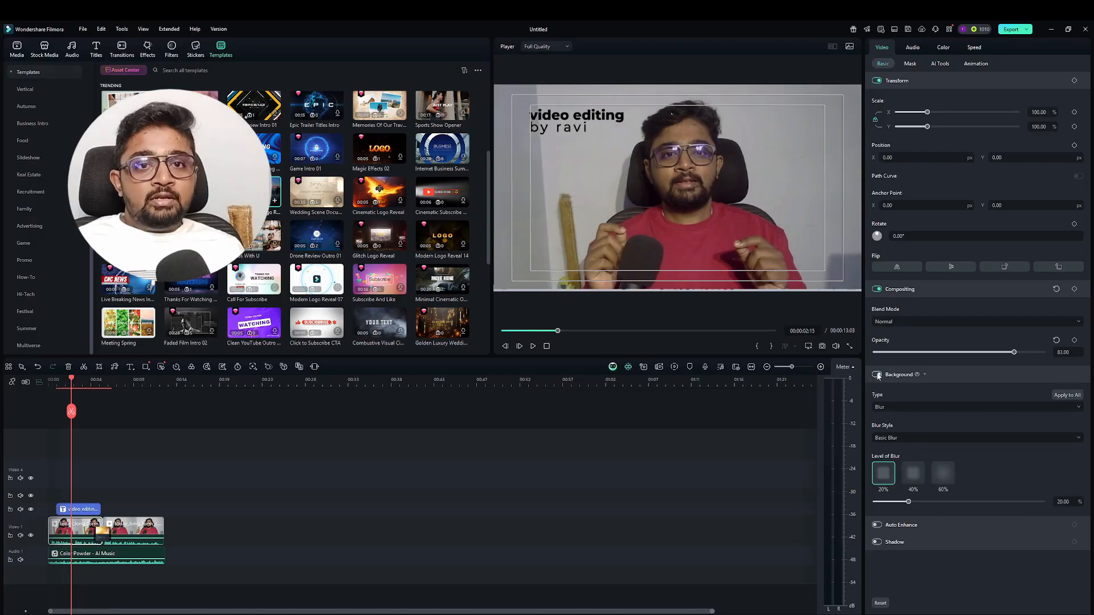
{"action": "left_click", "coordinate": [877, 376]}
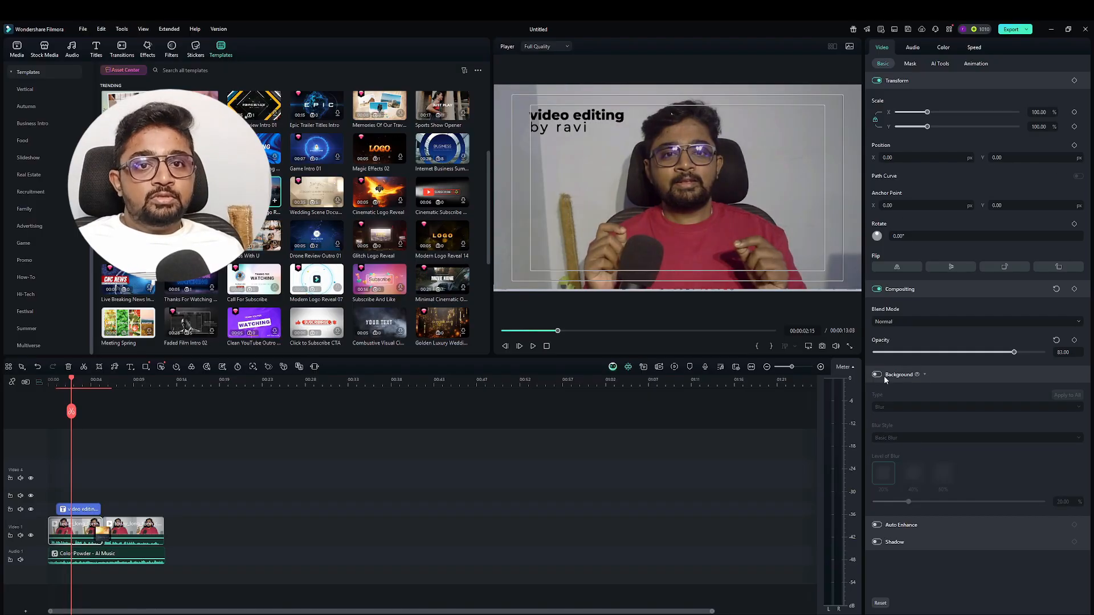
{"action": "left_click", "coordinate": [883, 376]}
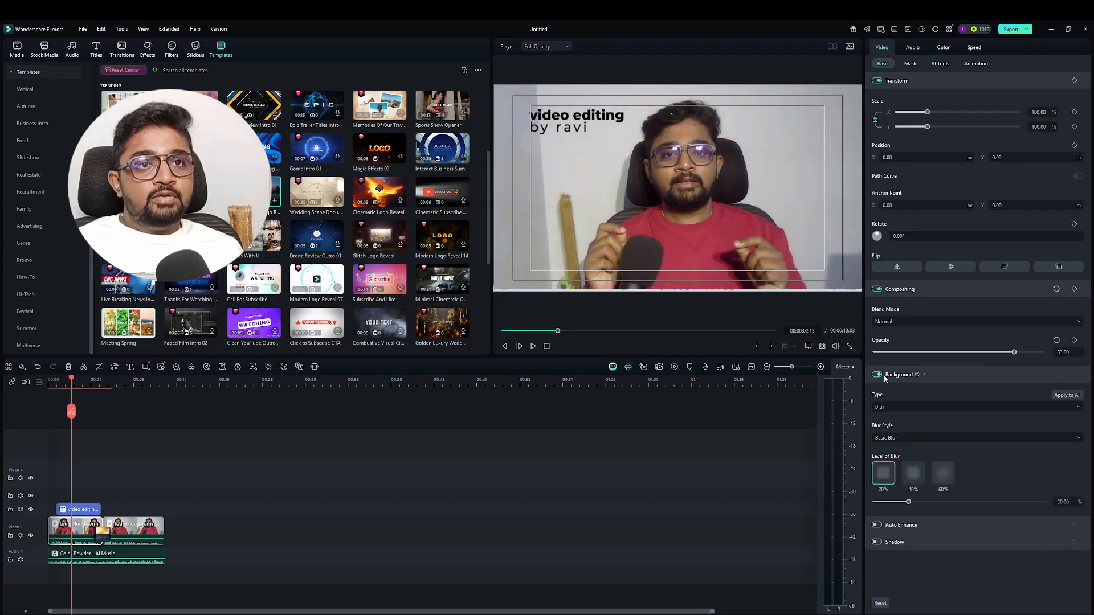
{"action": "left_click", "coordinate": [885, 378]}
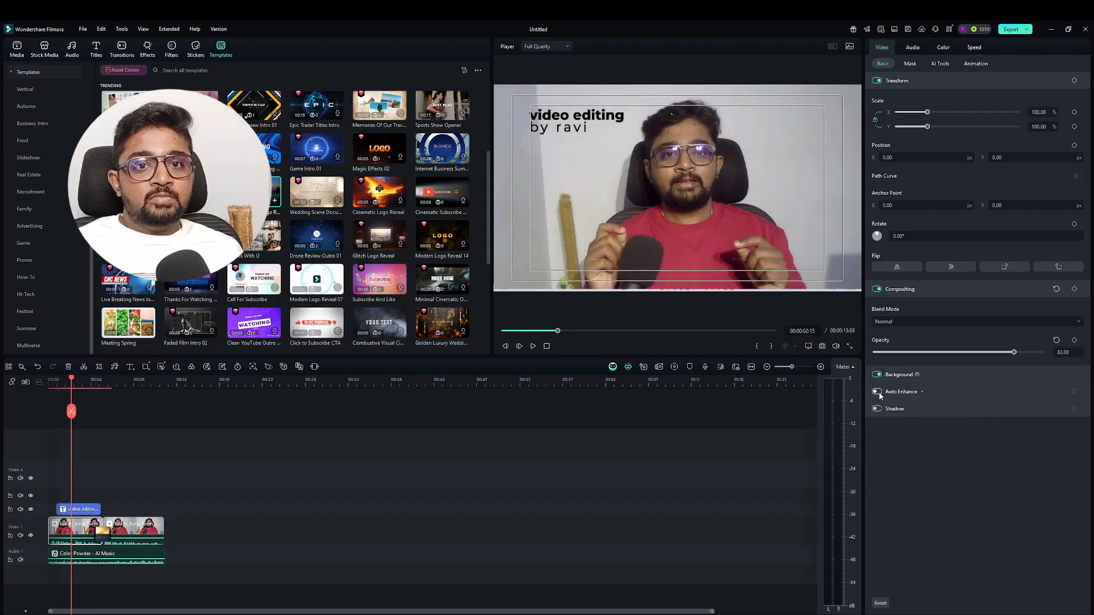
- Turn on Auto Enhance for the first clip with an amount of 50, and try the shadow before switching it off
{"action": "left_click", "coordinate": [877, 392]}
{"action": "left_click", "coordinate": [878, 392]}
{"action": "left_click", "coordinate": [879, 393]}
{"action": "left_click", "coordinate": [879, 392]}
{"action": "left_click", "coordinate": [878, 392]}
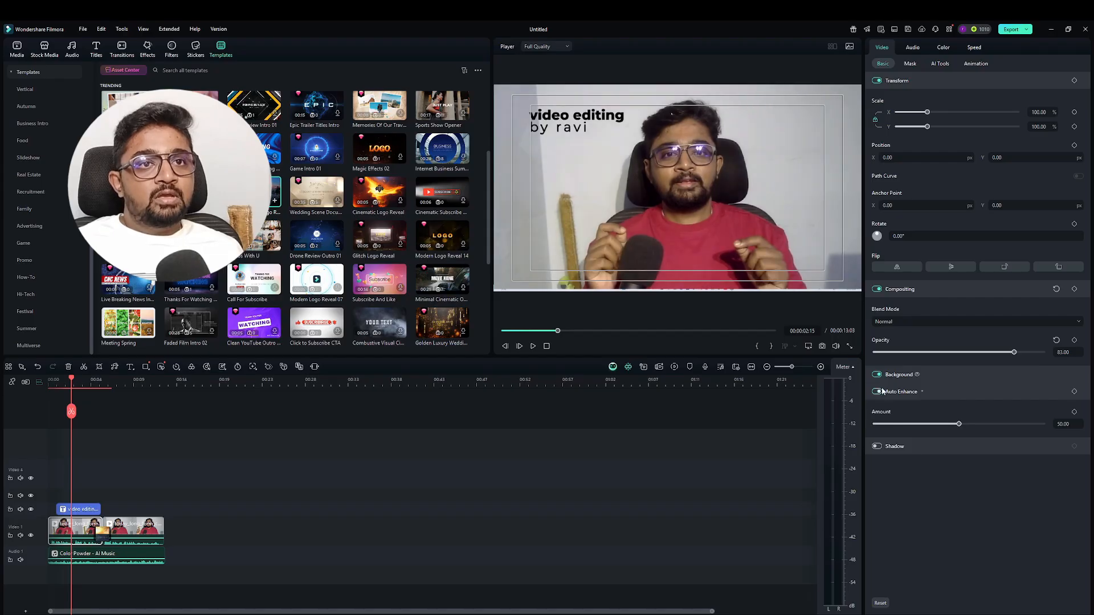
{"action": "left_click", "coordinate": [885, 449]}
{"action": "left_click", "coordinate": [887, 448]}
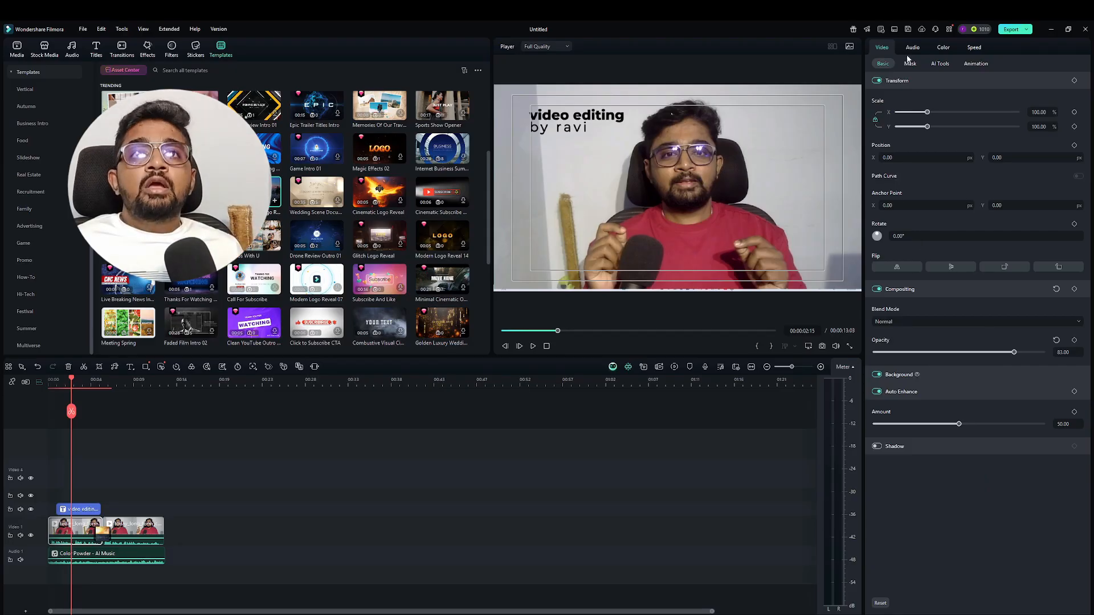
- Cut the person out of the first clip with Smart Cutout in Simple Mode at brush size 30 and save the result
{"action": "left_click", "coordinate": [942, 64]}
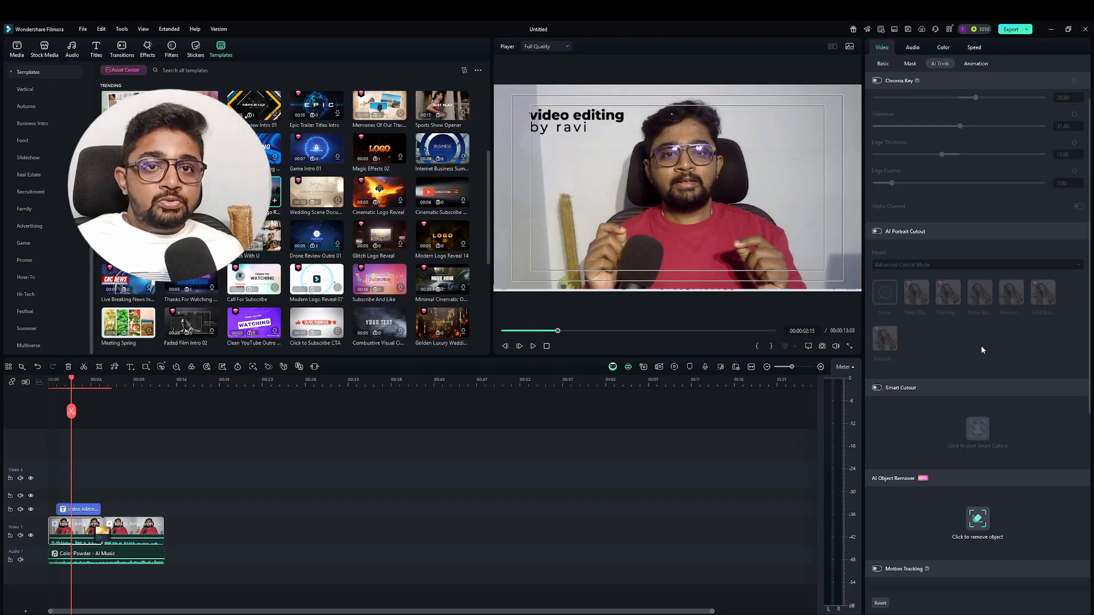
{"action": "scroll", "coordinate": [963, 342], "scroll_direction": "down", "scroll_amount": 1}
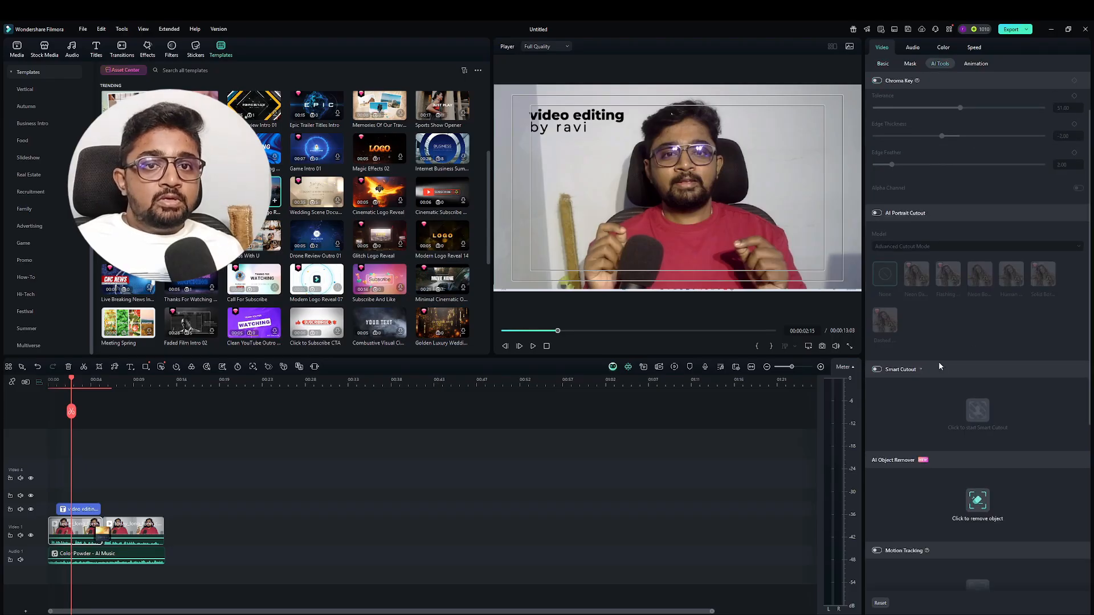
{"action": "left_click", "coordinate": [883, 368]}
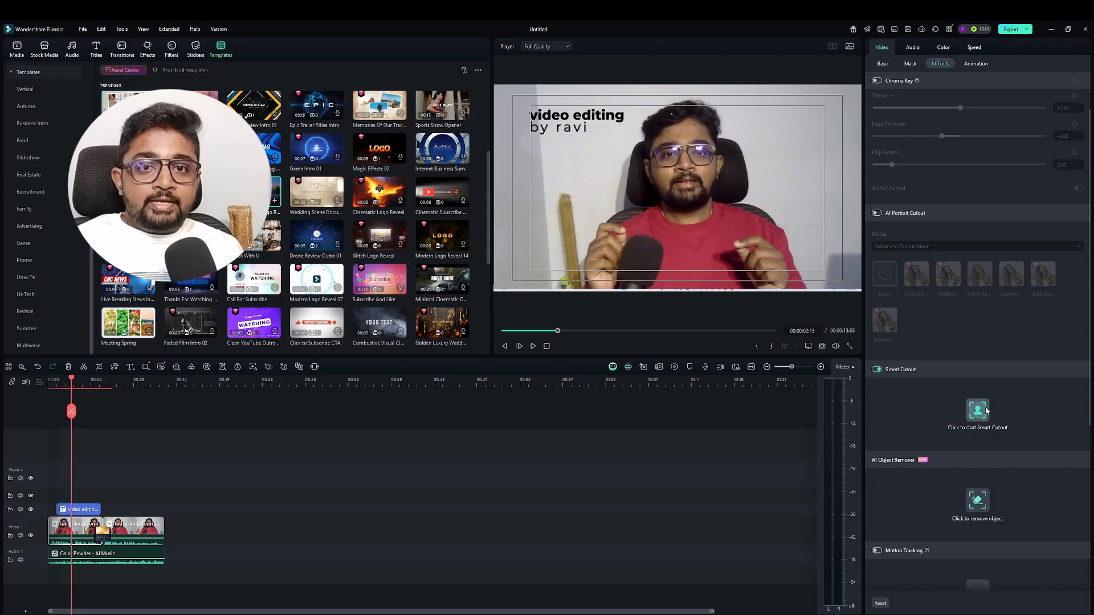
{"action": "left_click", "coordinate": [978, 409]}
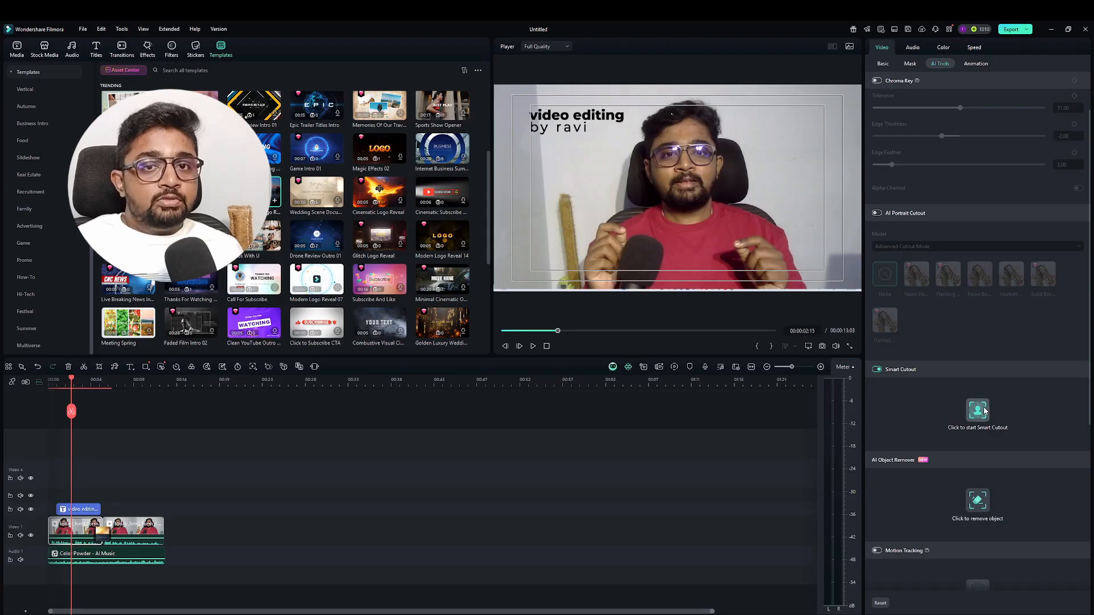
{"action": "mouse_move", "coordinate": [436, 315]}
{"action": "left_mouse_down"}
{"action": "mouse_move", "coordinate": [482, 260]}
{"action": "mouse_move", "coordinate": [466, 233]}
{"action": "left_mouse_up"}
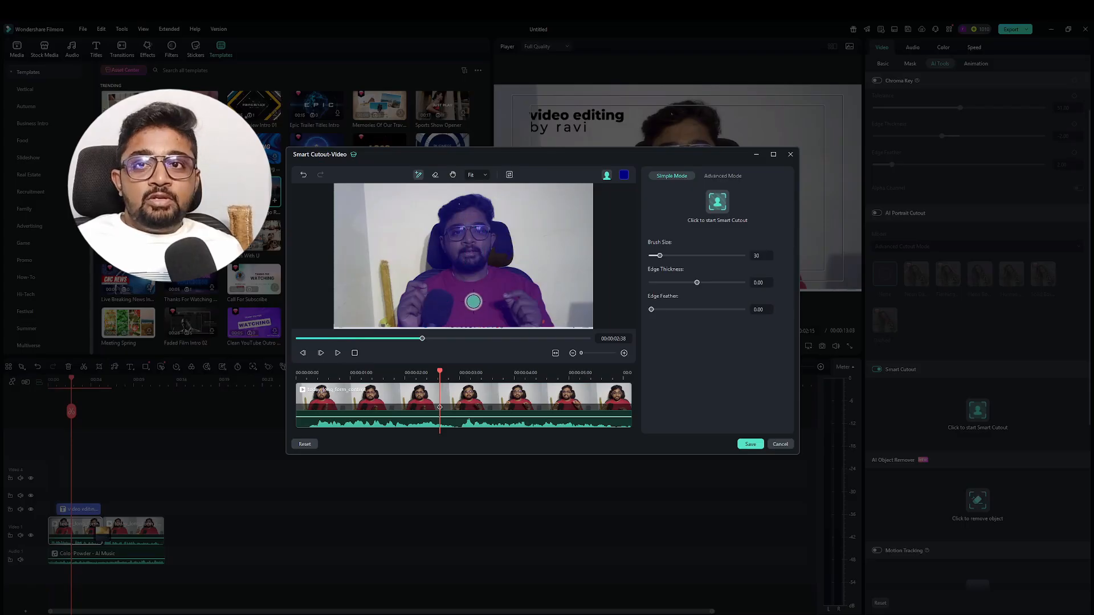
{"action": "left_click", "coordinate": [718, 203]}
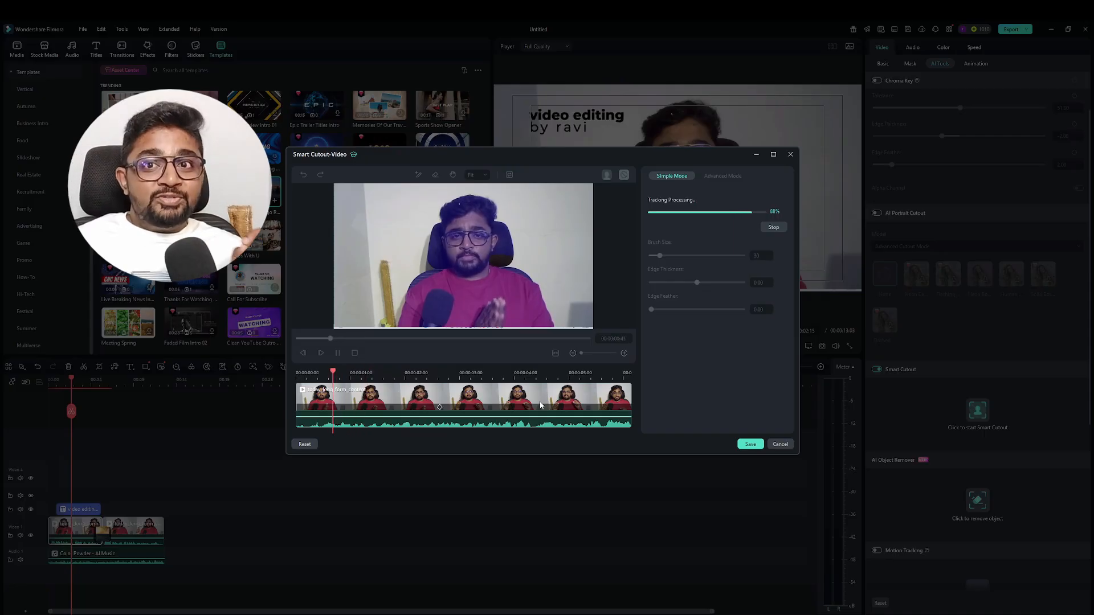
{"action": "left_click", "coordinate": [744, 445]}
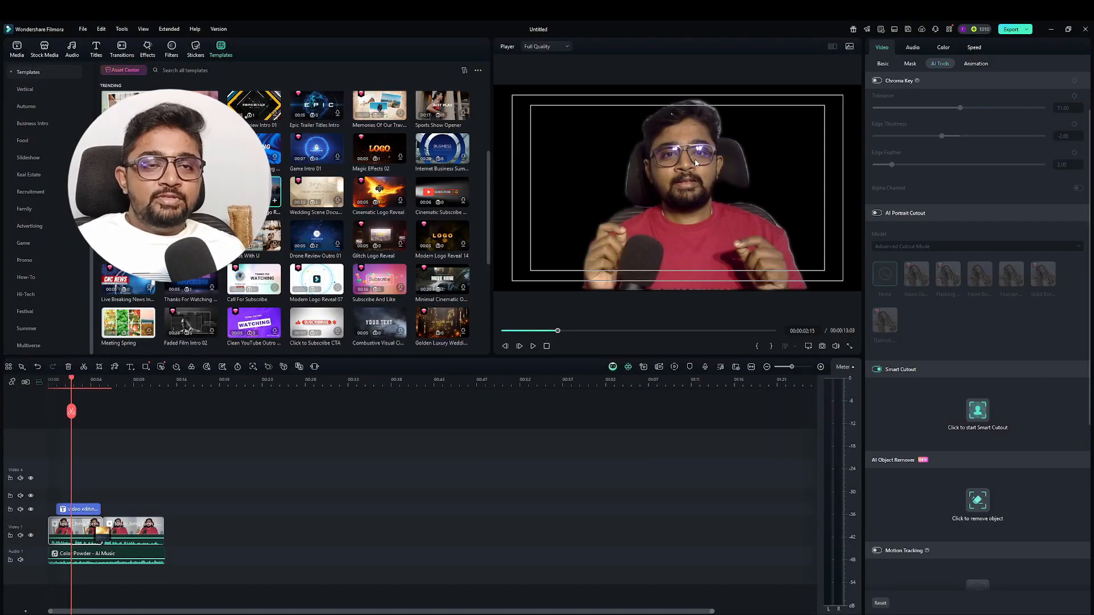